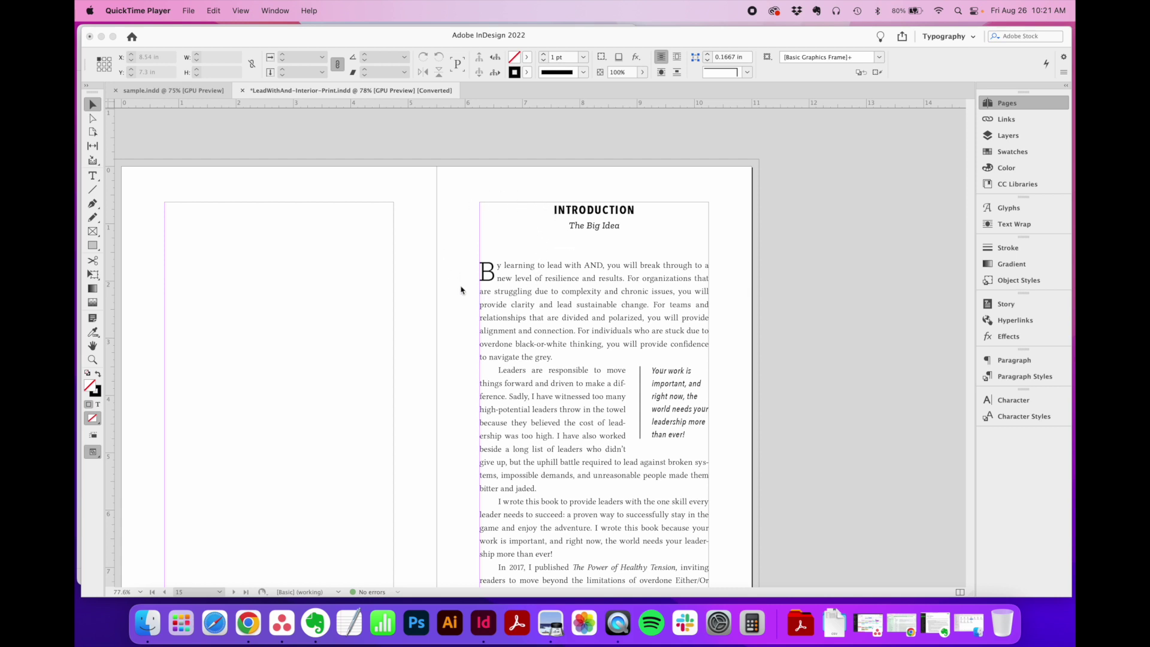
Review the all-caps lead-in 'MY EYES OPENED SLOWLY,' in the Preview PDF, then return to InDesign.
{"action": "key", "text": "super+Tab"}
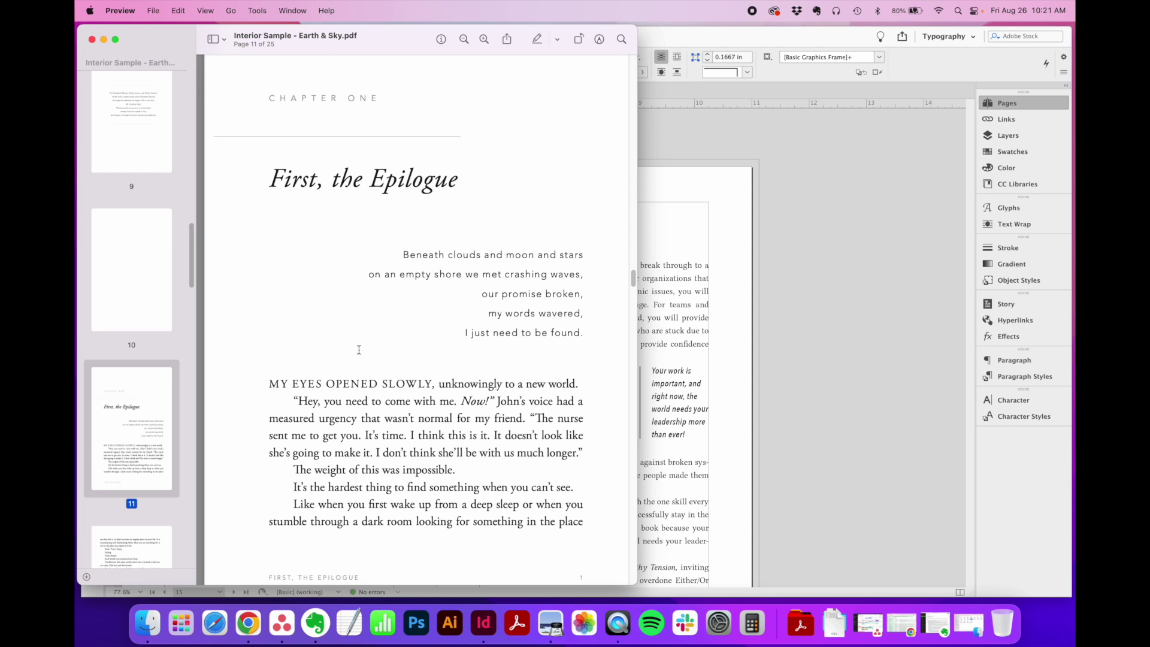
{"action": "left_click_drag", "start_coordinate": [268, 383], "coordinate": [450, 384]}
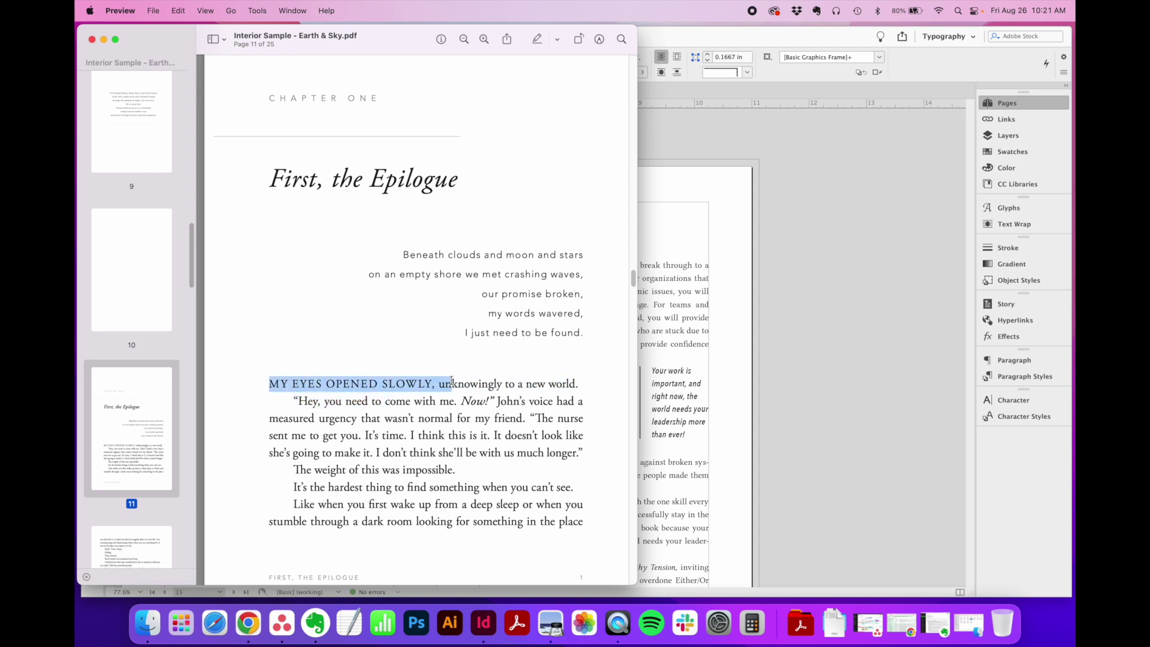
{"action": "left_click", "coordinate": [451, 384]}
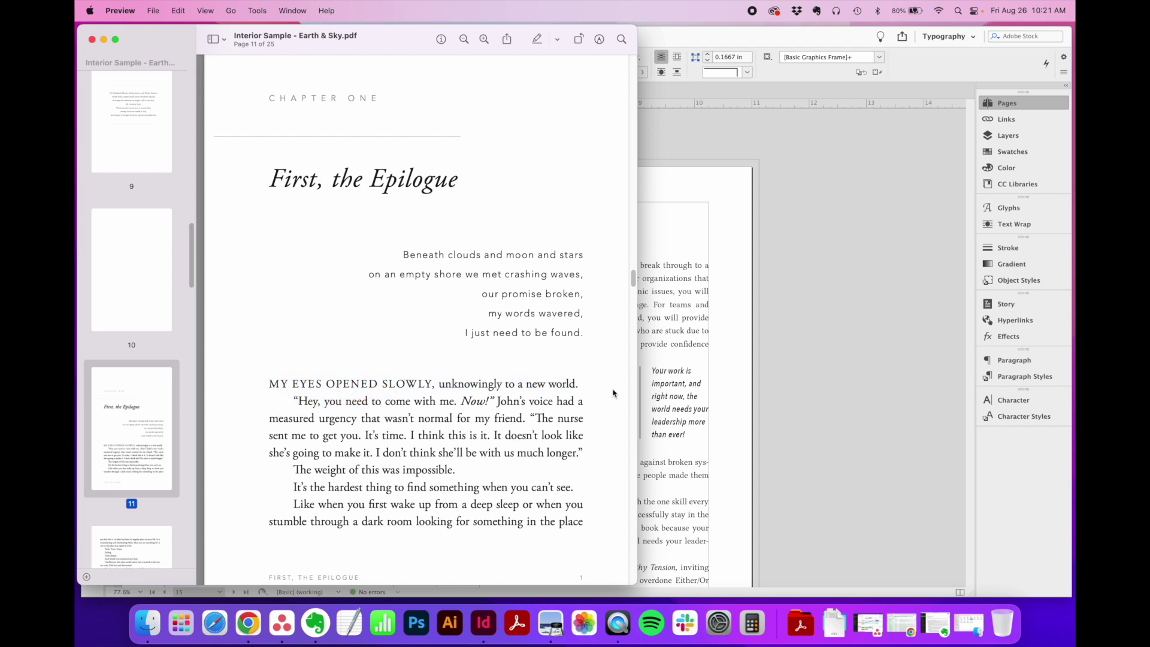
{"action": "left_click", "coordinate": [769, 371]}
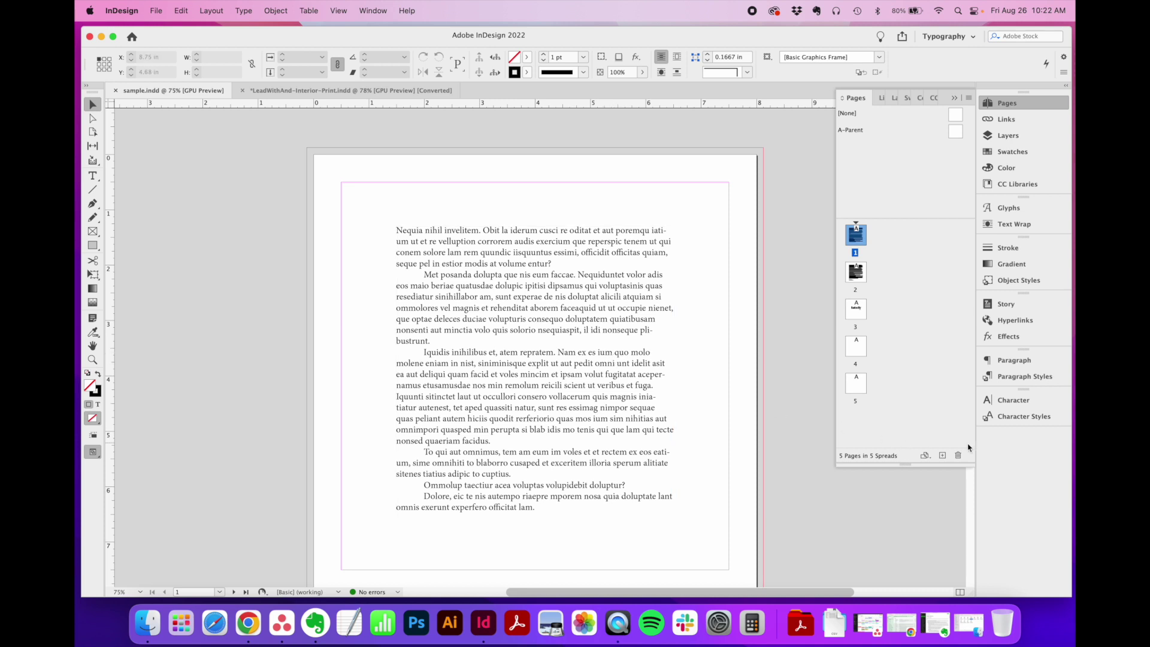
Show the Character Styles panel and add a new style, Character Style 1.
{"action": "left_click", "coordinate": [1023, 417]}
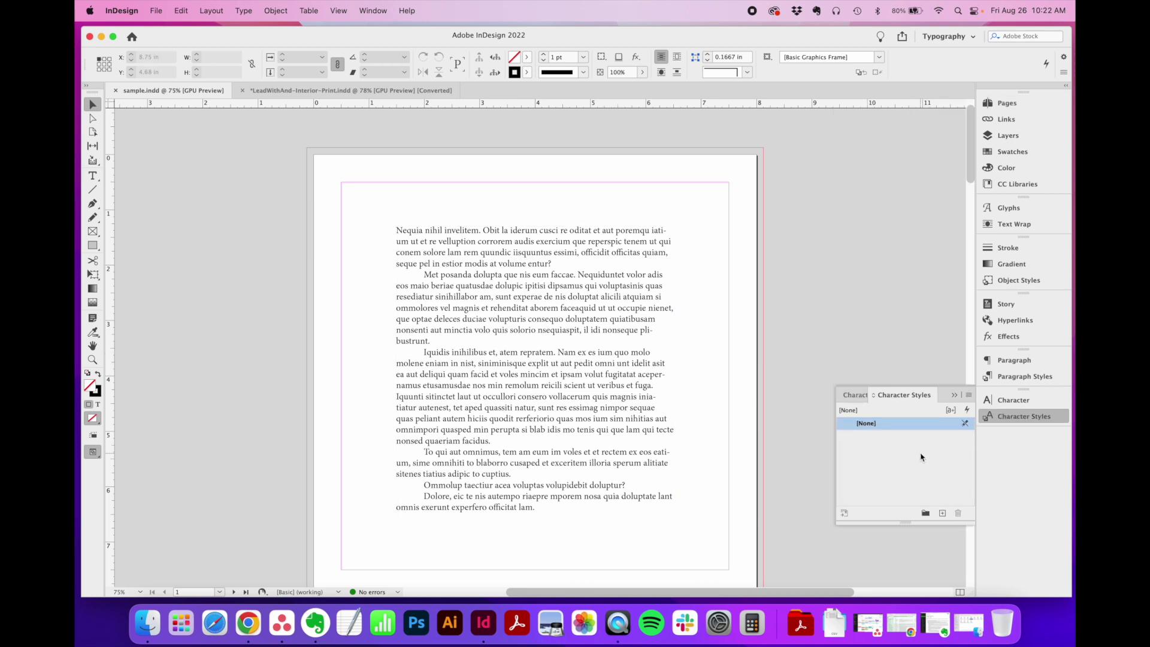
{"action": "left_click", "coordinate": [367, 10]}
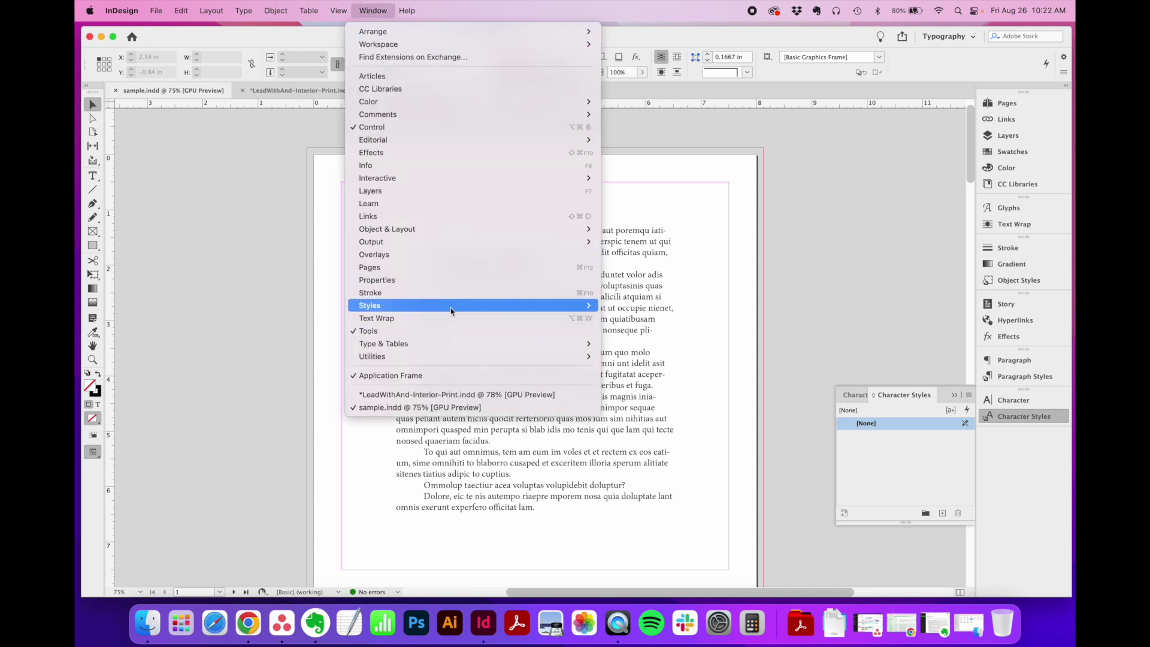
{"action": "mouse_move", "coordinate": [506, 307]}
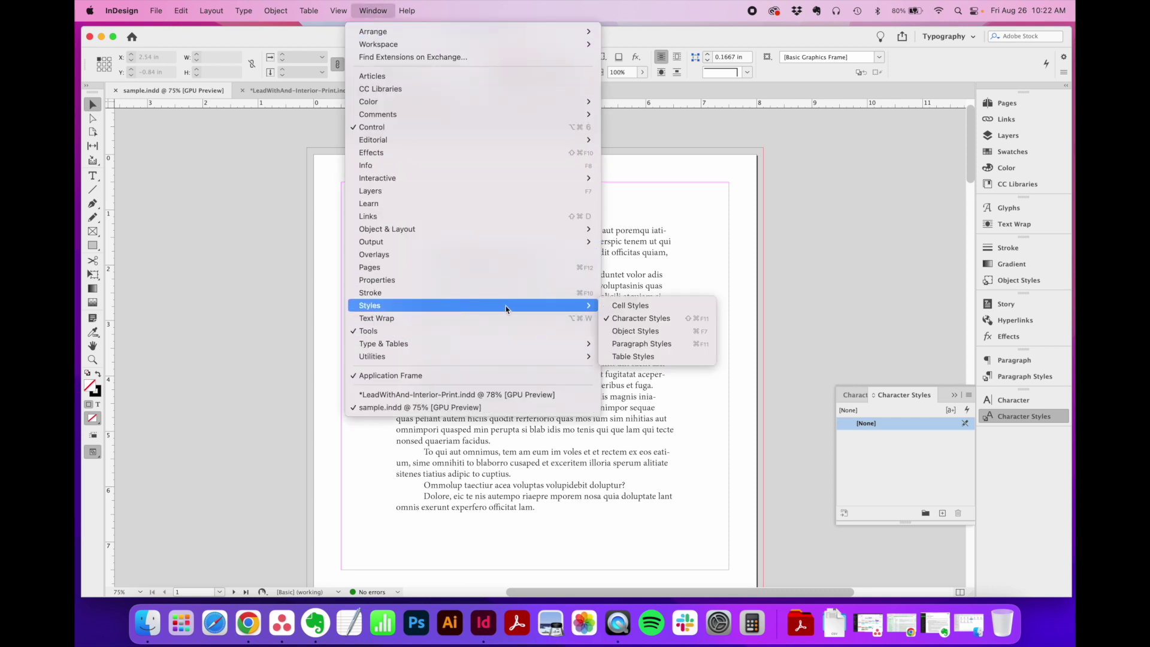
{"action": "left_click", "coordinate": [662, 321]}
{"action": "left_click", "coordinate": [942, 514]}
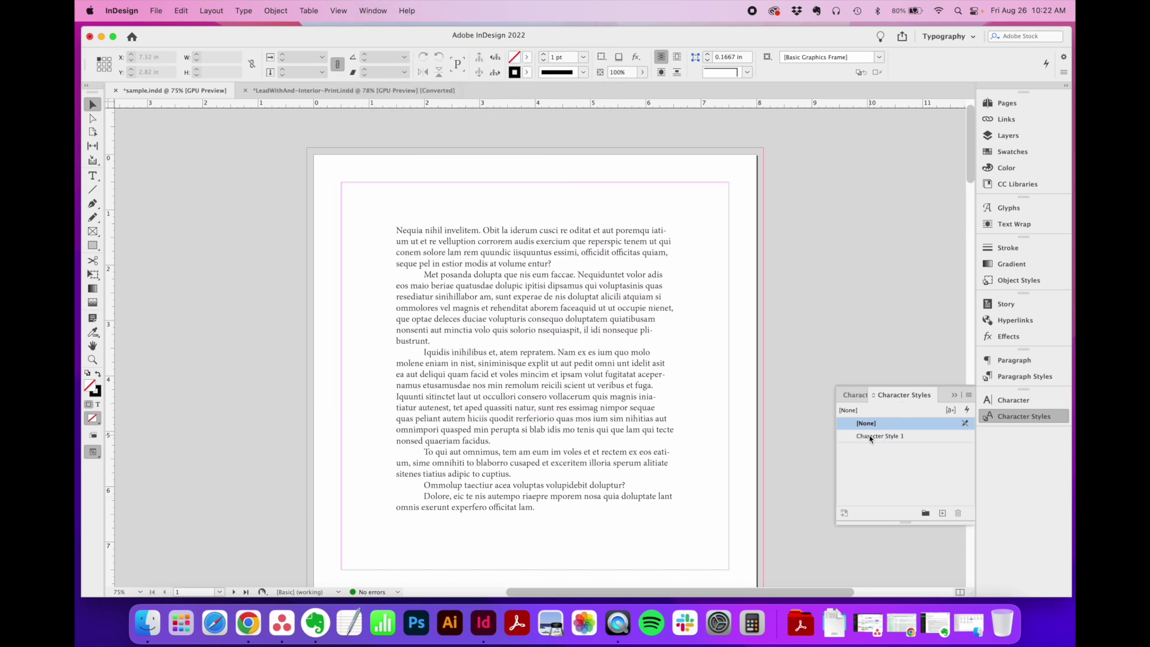
Give Character Style 1 the font Brandon Grotesque Light and rename it 'drop cap'.
{"action": "double_click", "coordinate": [870, 437]}
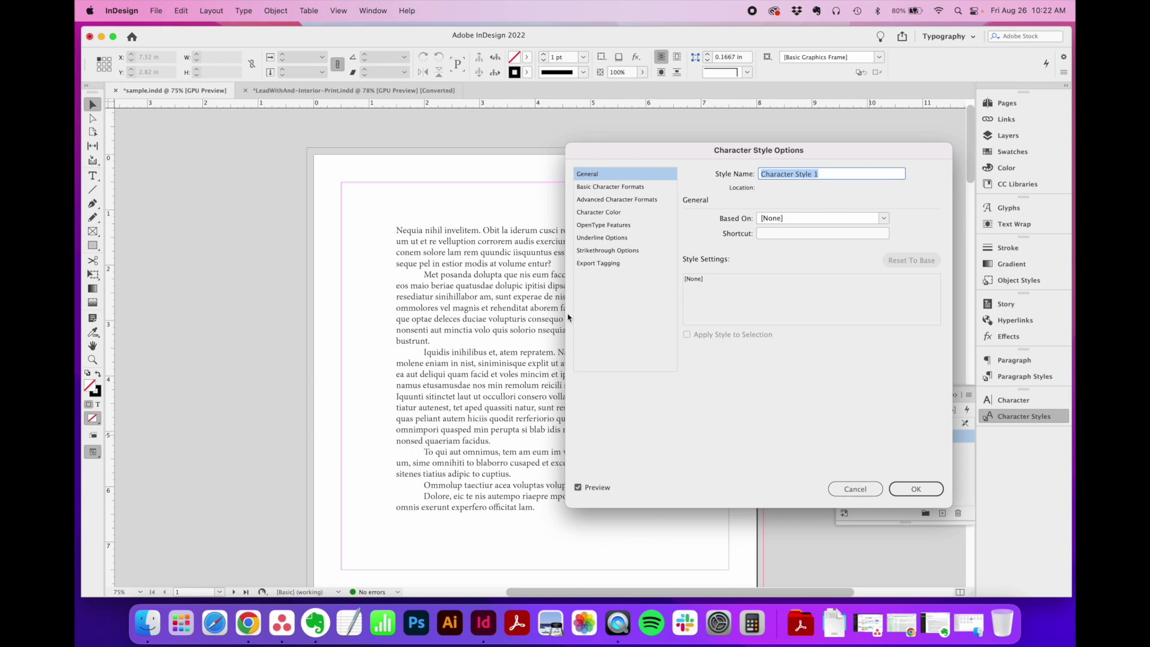
{"action": "left_click", "coordinate": [637, 191]}
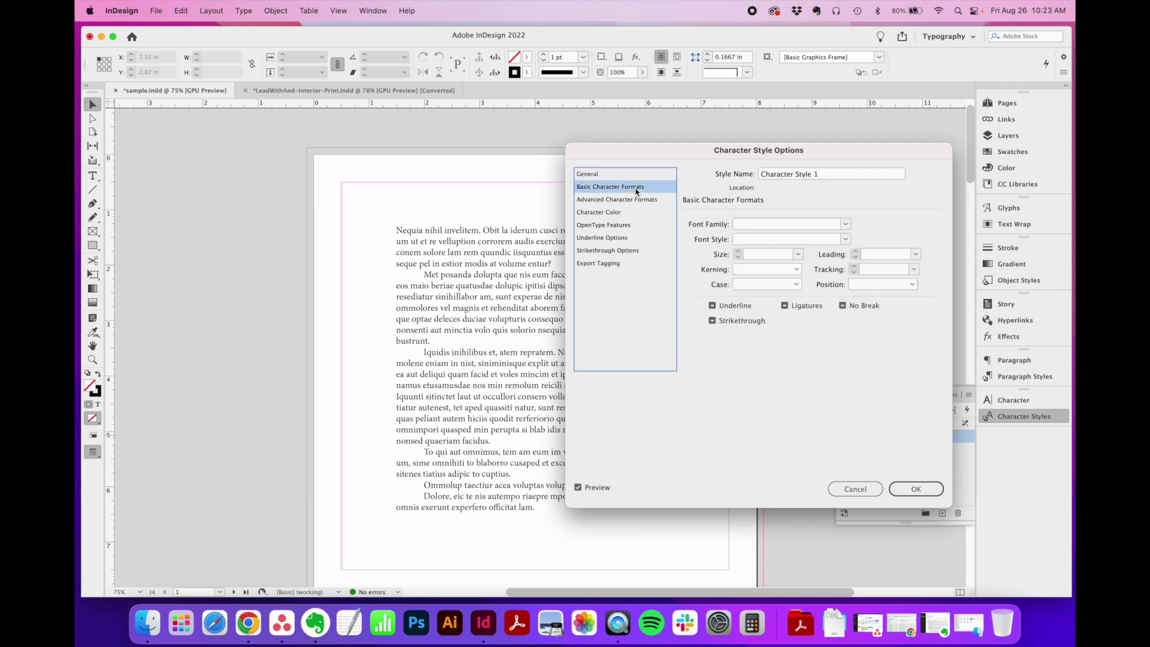
{"action": "left_click", "coordinate": [772, 225]}
{"action": "type", "text": "Br"}
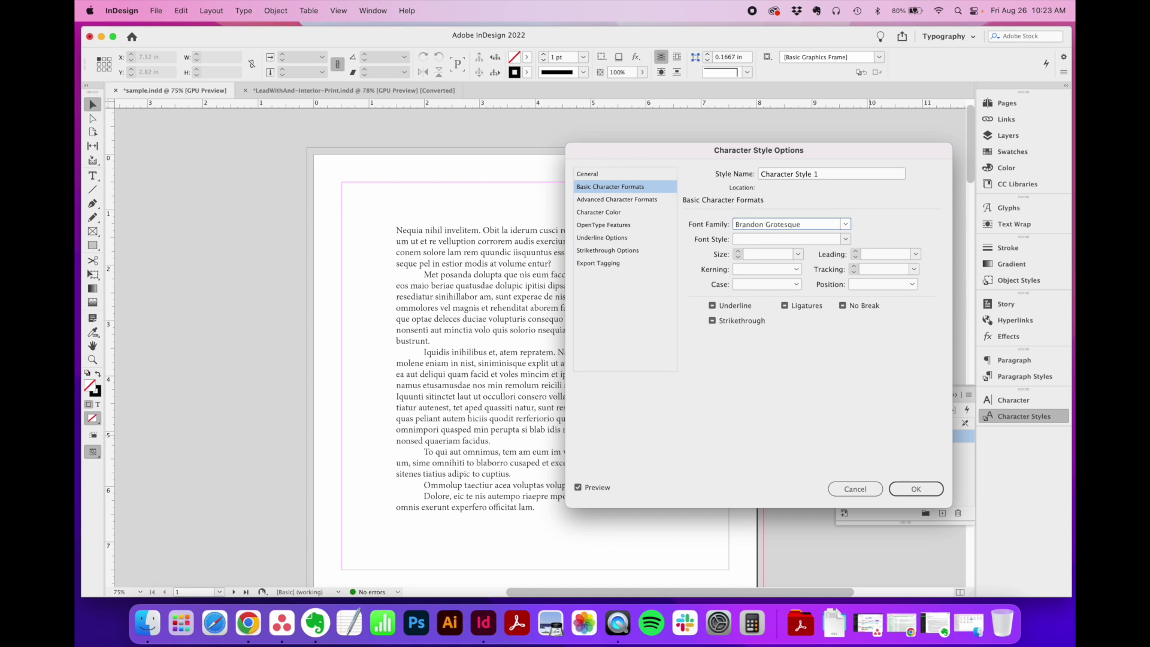
{"action": "type", "text": "and"}
{"action": "key", "text": "Tab"}
{"action": "left_click", "coordinate": [846, 239]}
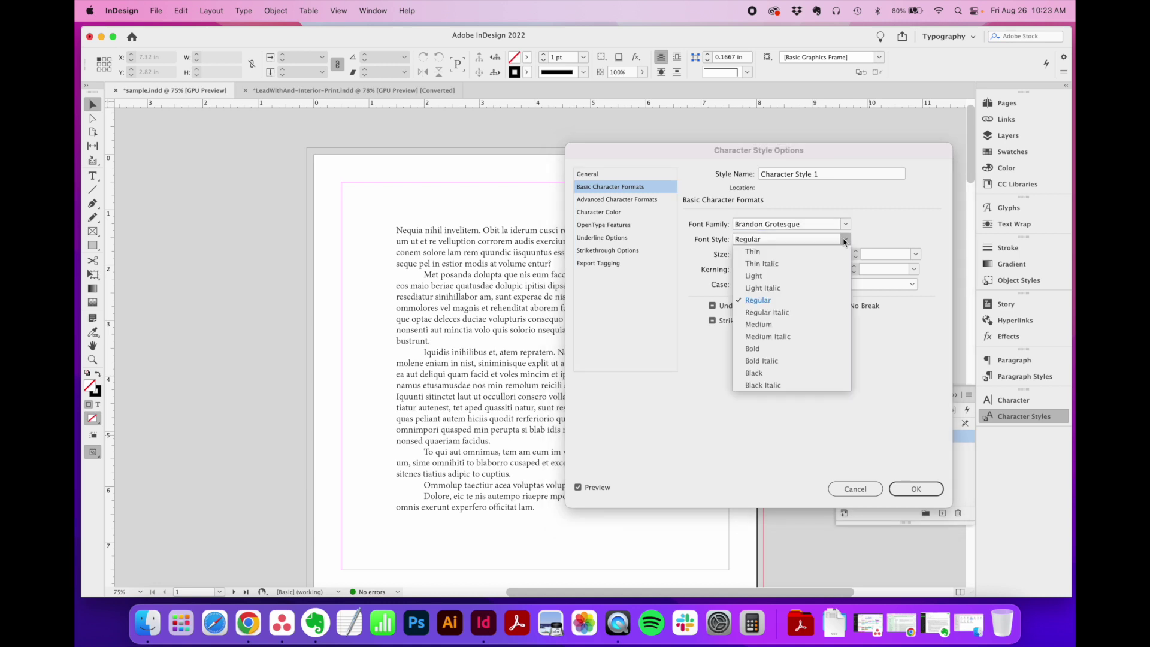
{"action": "left_click", "coordinate": [823, 277]}
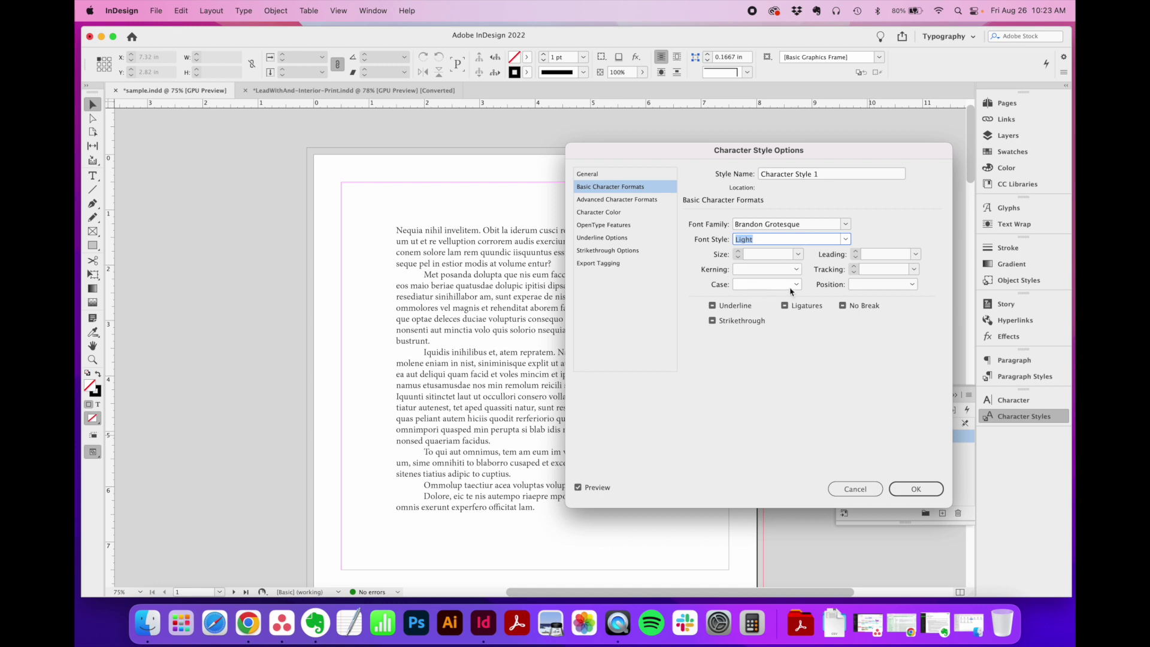
{"action": "left_click", "coordinate": [825, 177]}
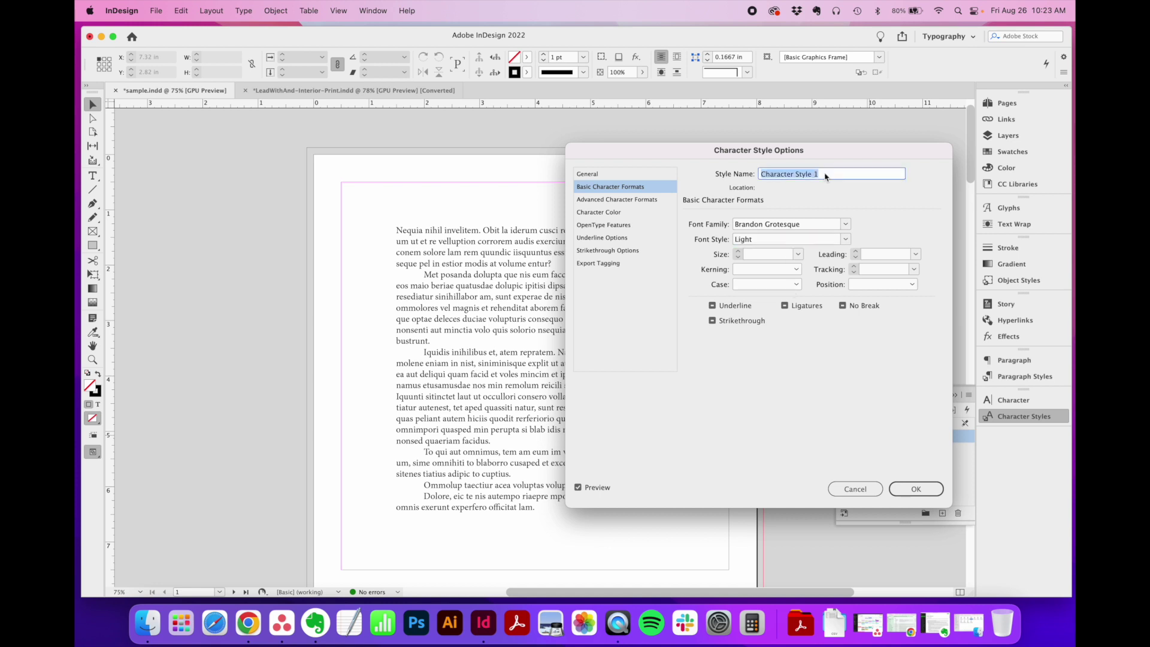
{"action": "type", "text": "drop cap"}
{"action": "left_click", "coordinate": [916, 489]}
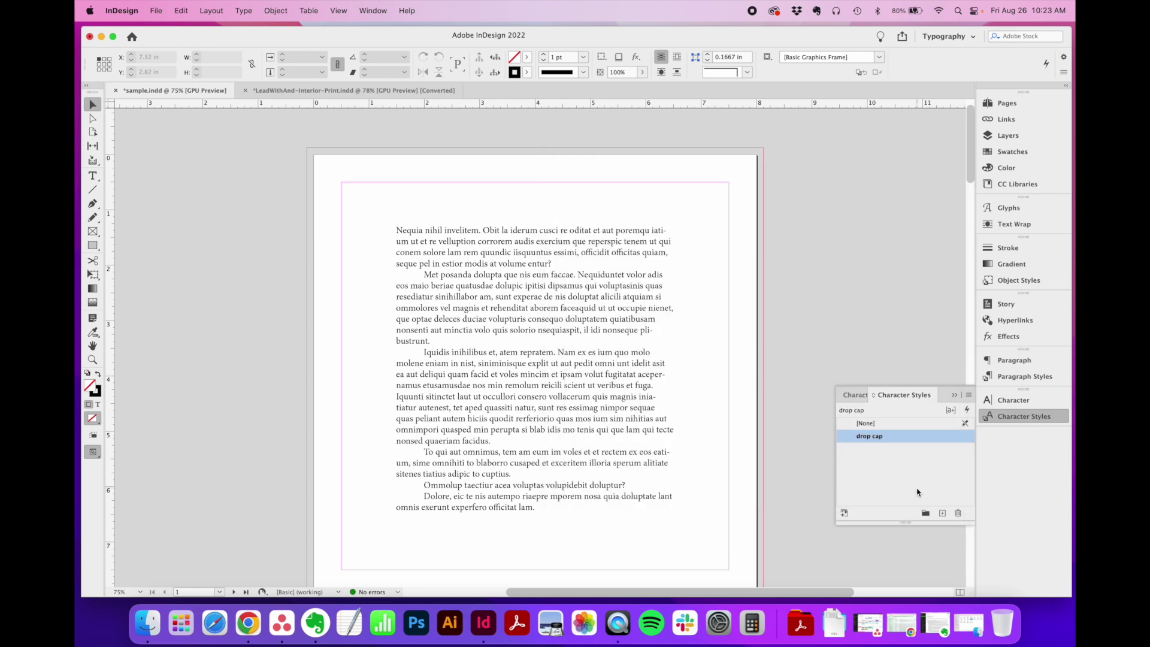
With the cursor in the first paragraph, bring up Drop Caps and Nested Styles from the Paragraph panel.
{"action": "double_click", "coordinate": [462, 242]}
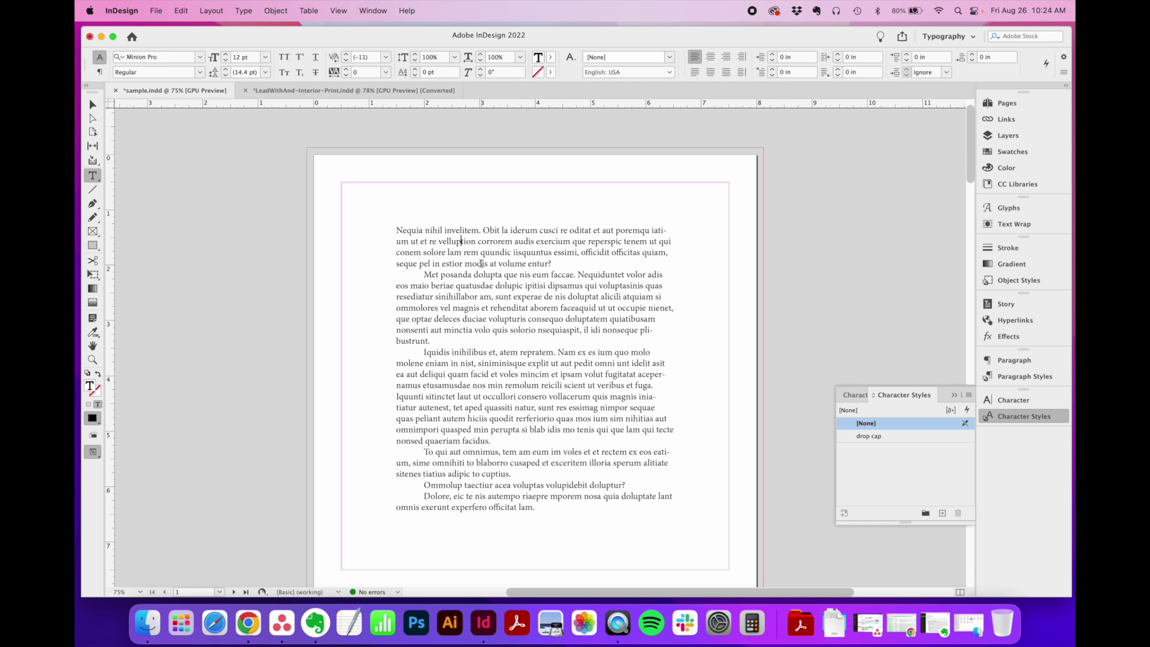
{"action": "left_click", "coordinate": [1024, 360]}
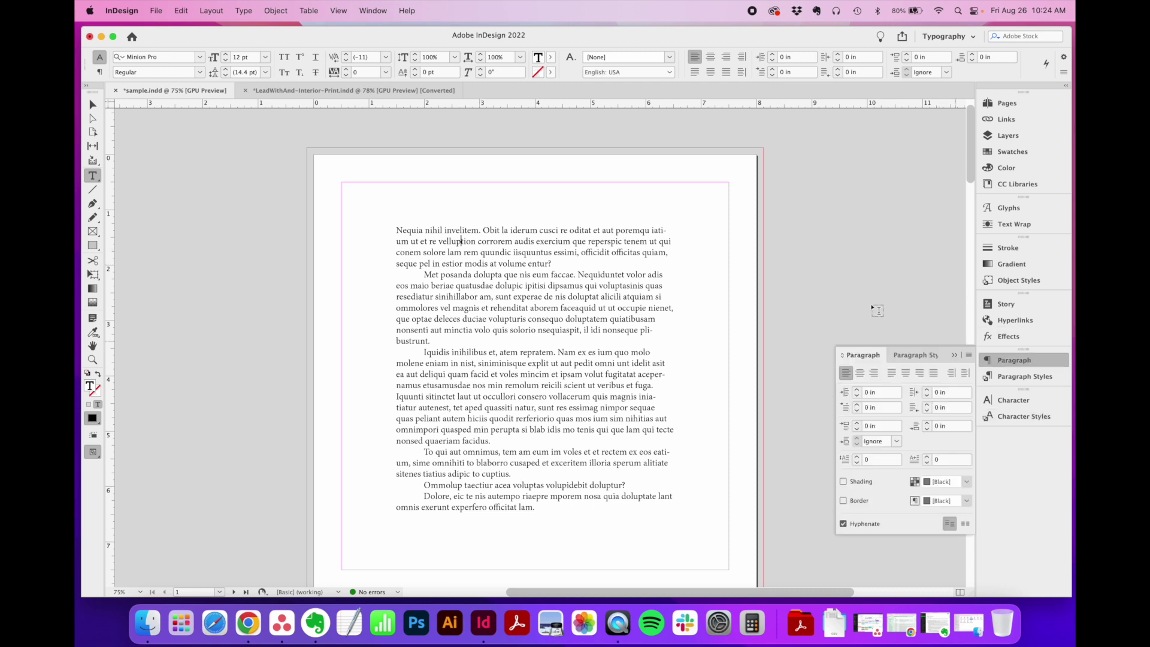
{"action": "left_click", "coordinate": [380, 6]}
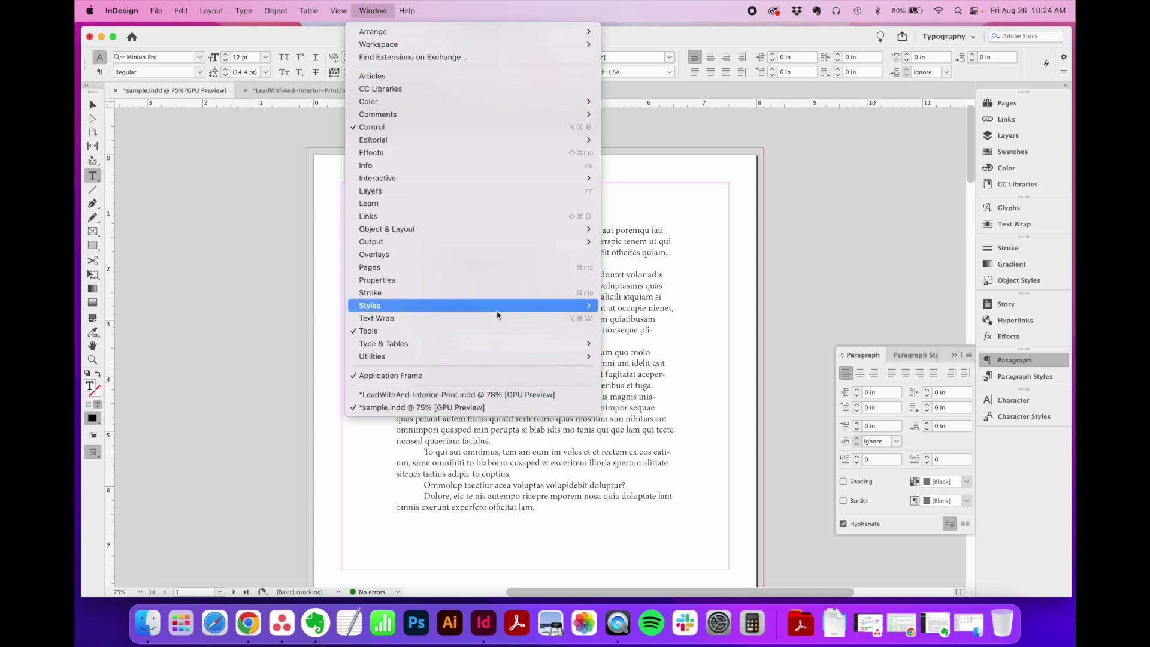
{"action": "mouse_move", "coordinate": [546, 345]}
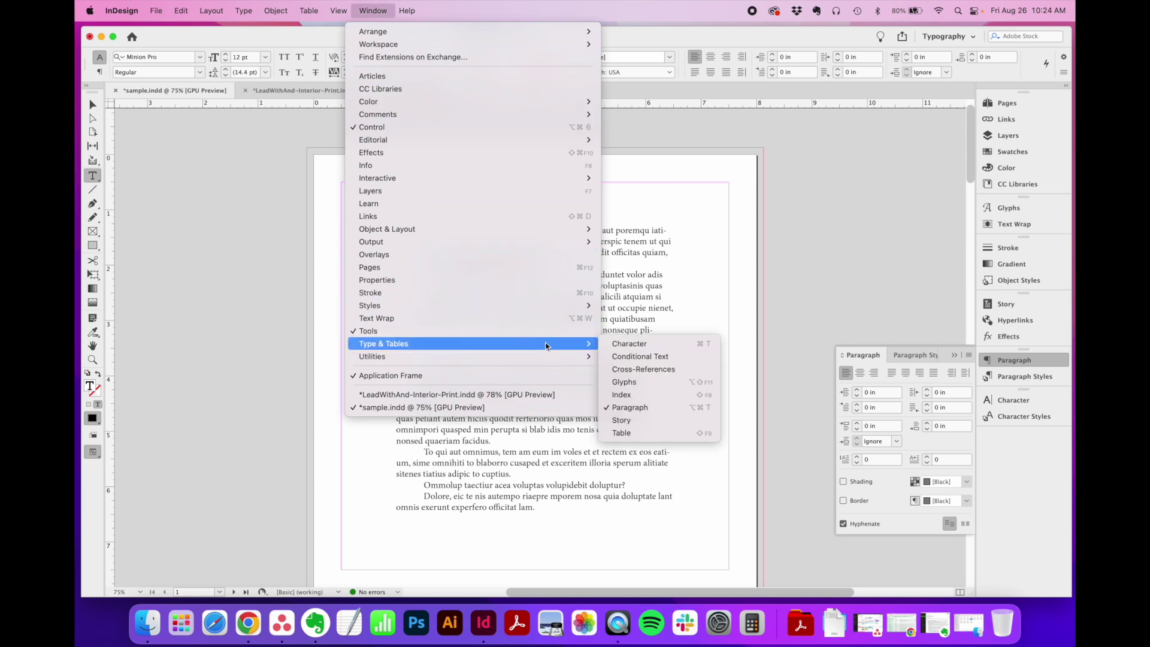
{"action": "left_click", "coordinate": [662, 408]}
{"action": "left_click", "coordinate": [969, 355]}
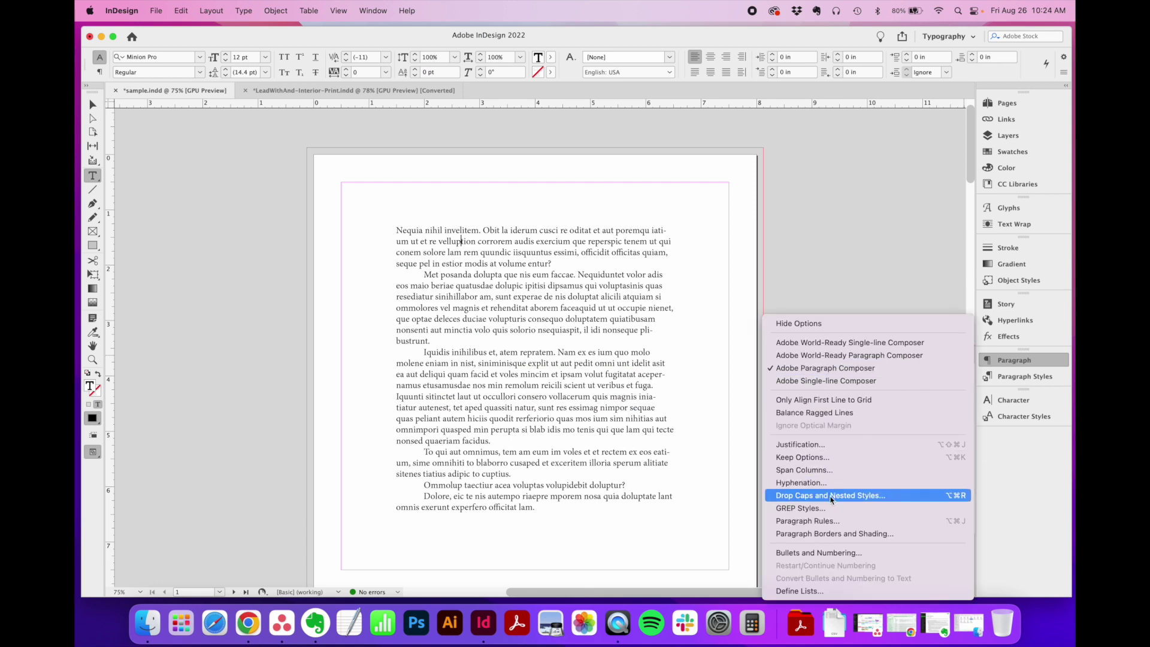
{"action": "left_click", "coordinate": [832, 496]}
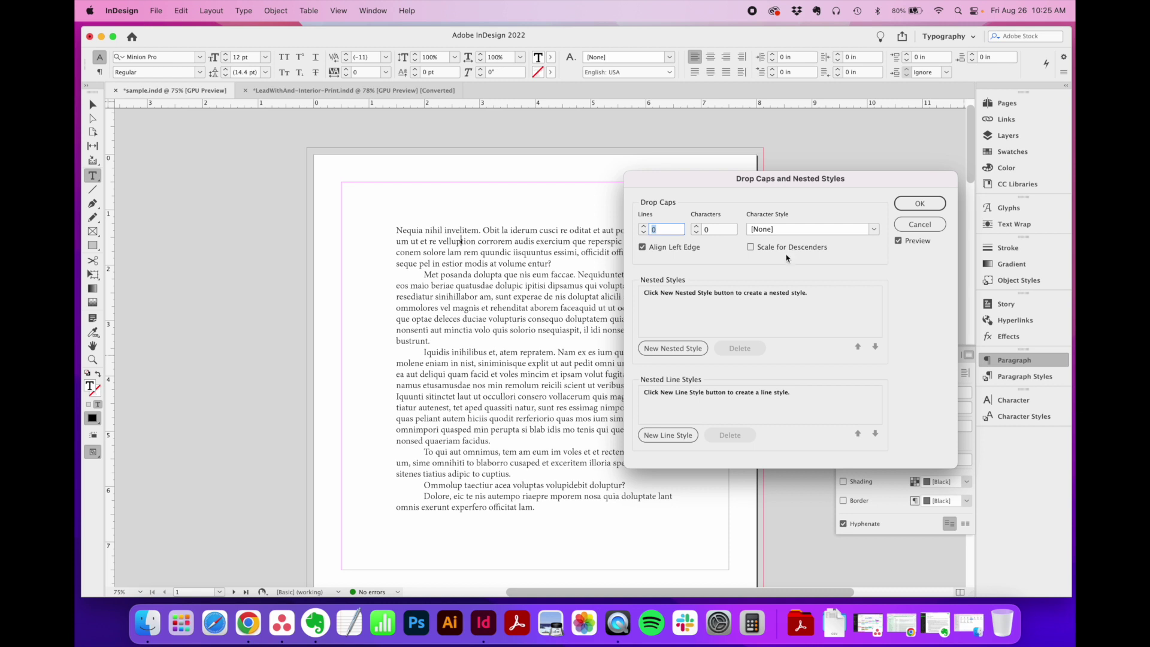
Set a 3-line, 1-character drop cap using the 'drop cap' character style.
{"action": "left_click", "coordinate": [644, 226]}
{"action": "left_click", "coordinate": [644, 226]}
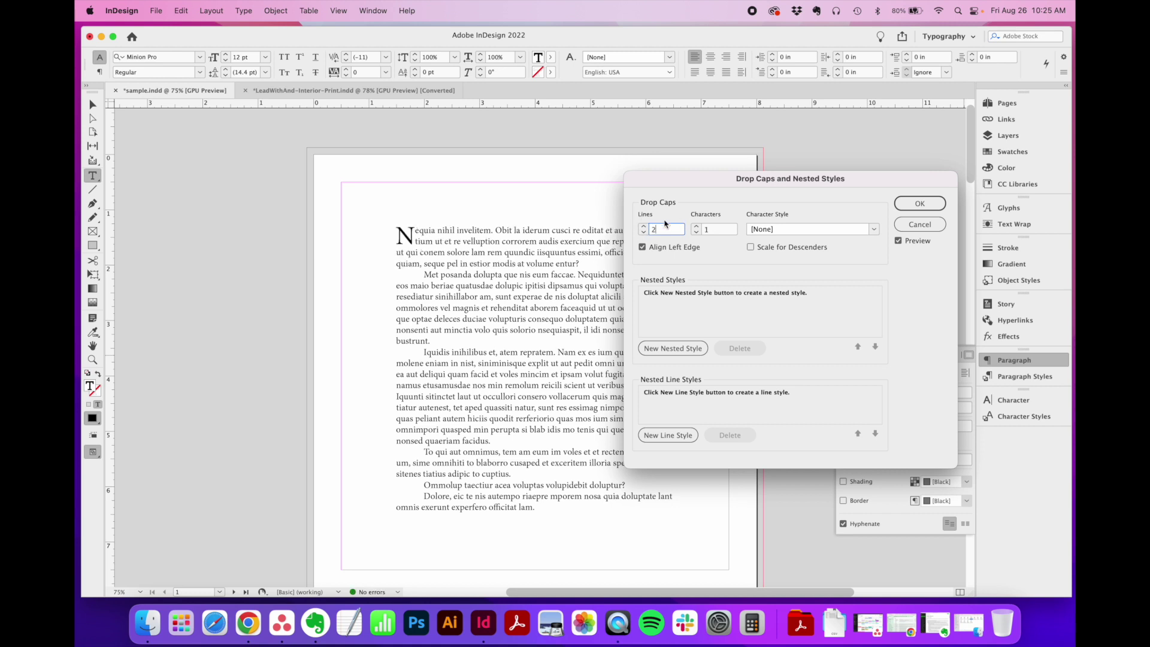
{"action": "left_click", "coordinate": [643, 227]}
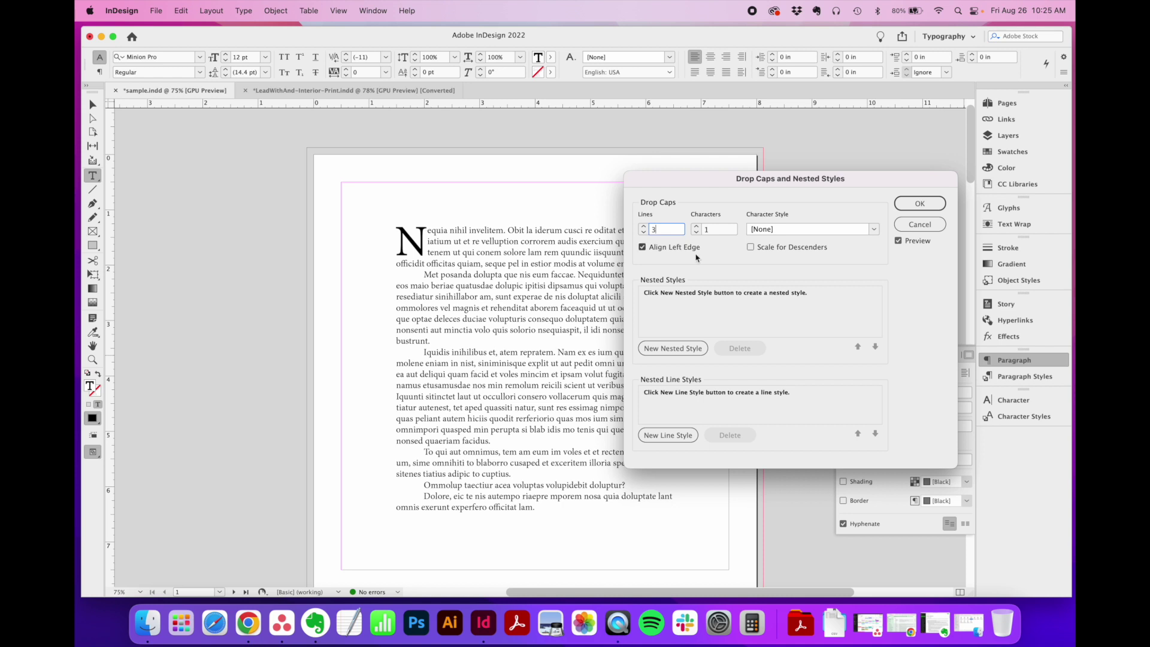
{"action": "left_click", "coordinate": [875, 230]}
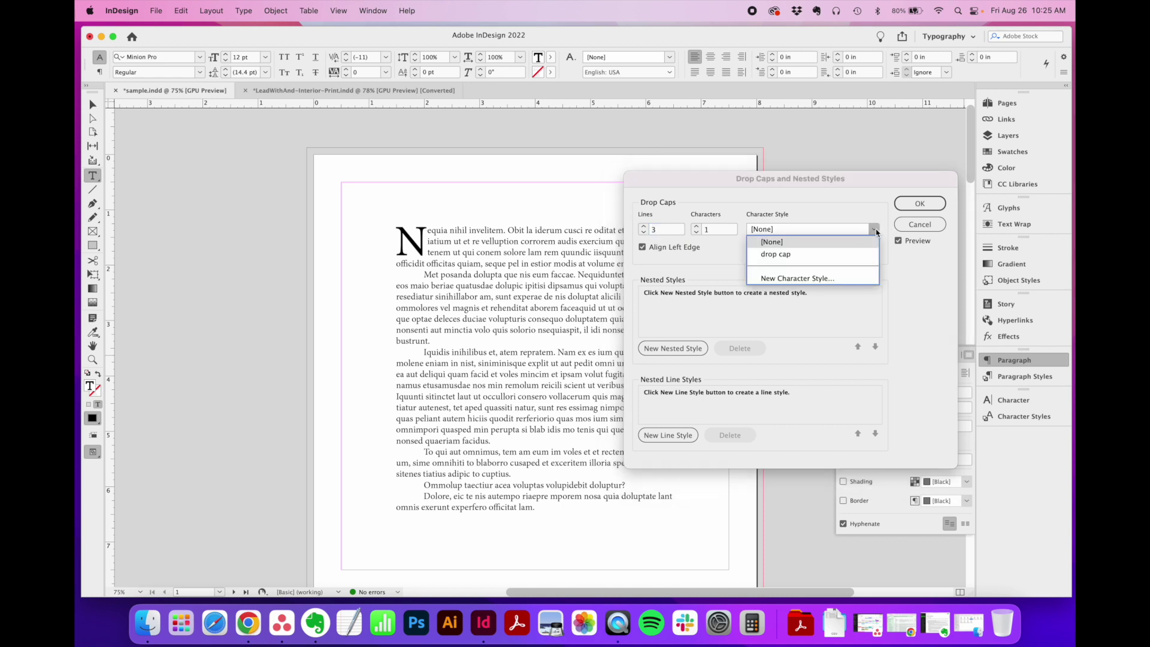
{"action": "left_click", "coordinate": [777, 254]}
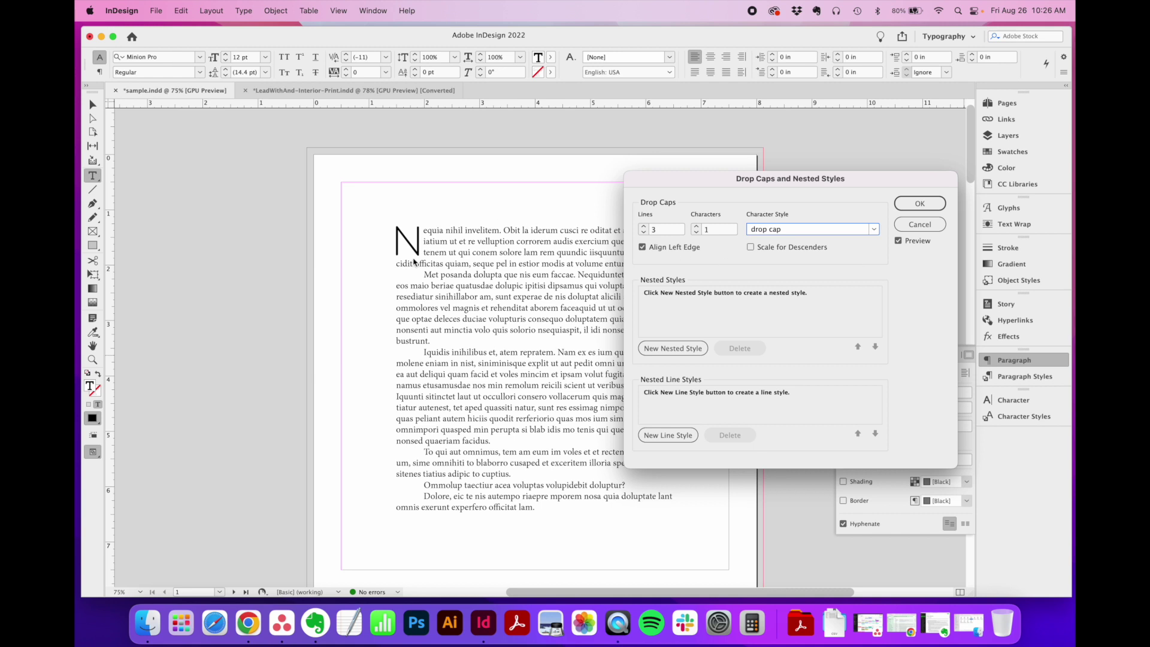
{"action": "left_click", "coordinate": [921, 204]}
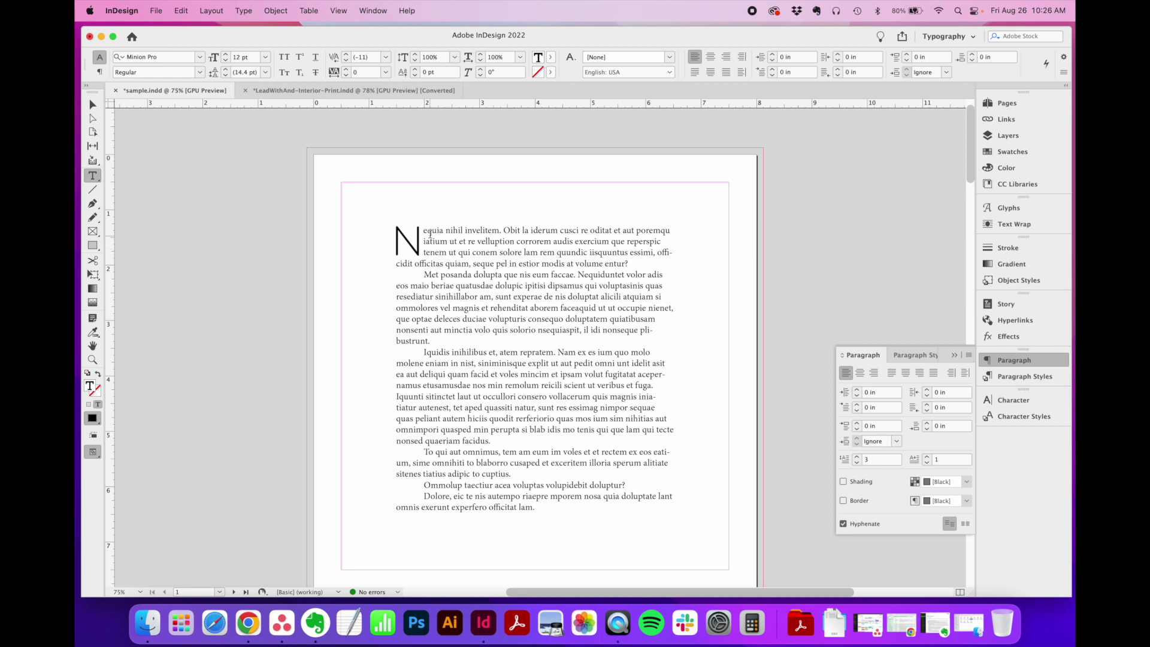
In the Character panel, set the kerning after the drop cap N to 0.
{"action": "left_click", "coordinate": [424, 231]}
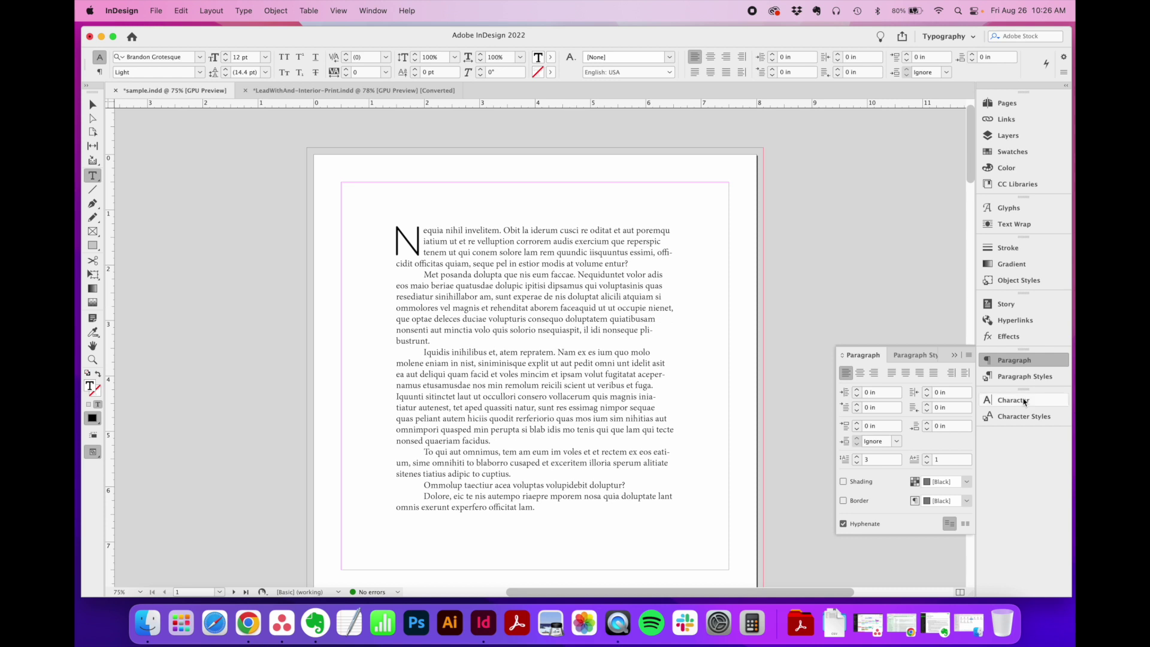
{"action": "left_click", "coordinate": [1024, 401]}
{"action": "left_click", "coordinate": [857, 461]}
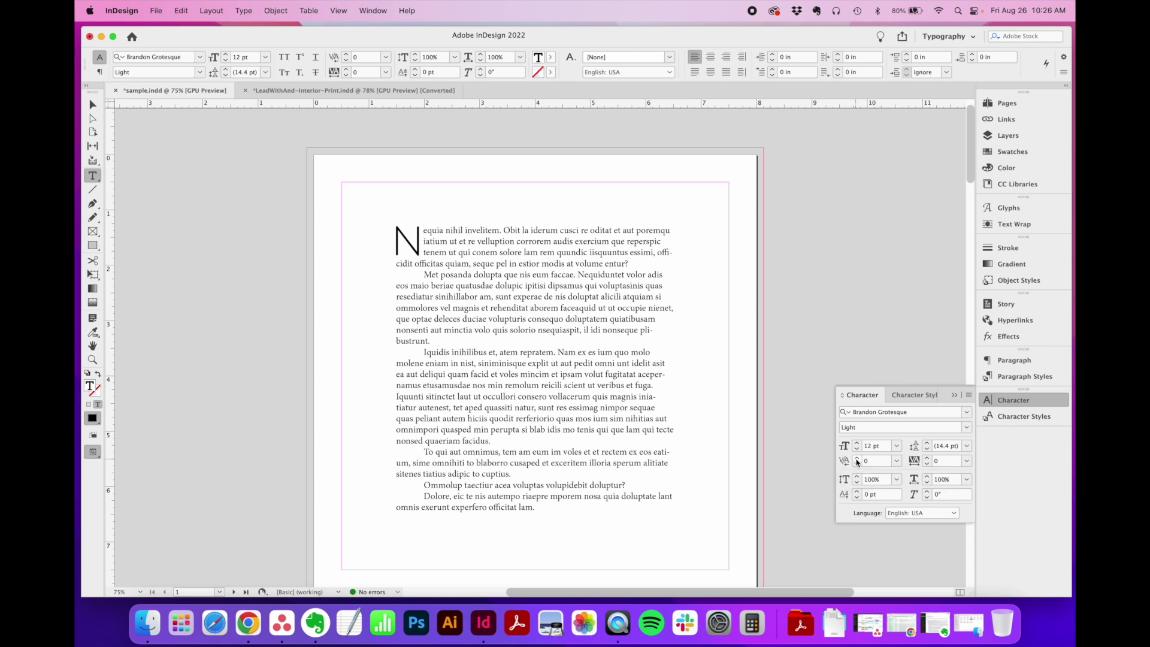
Raise the kerning after the drop cap N to 60, then settle it at 40.
{"action": "left_click", "coordinate": [856, 459]}
{"action": "left_click", "coordinate": [856, 459]}
{"action": "left_click", "coordinate": [856, 459]}
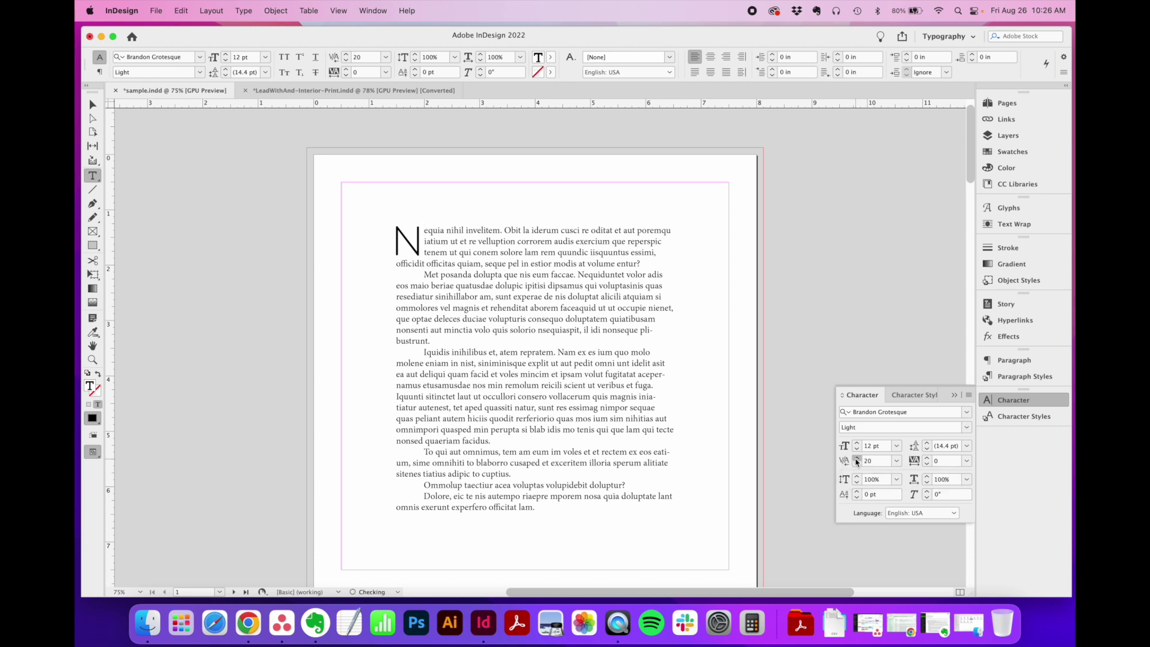
{"action": "left_click", "coordinate": [857, 459]}
{"action": "left_click", "coordinate": [856, 459]}
{"action": "left_click", "coordinate": [857, 459]}
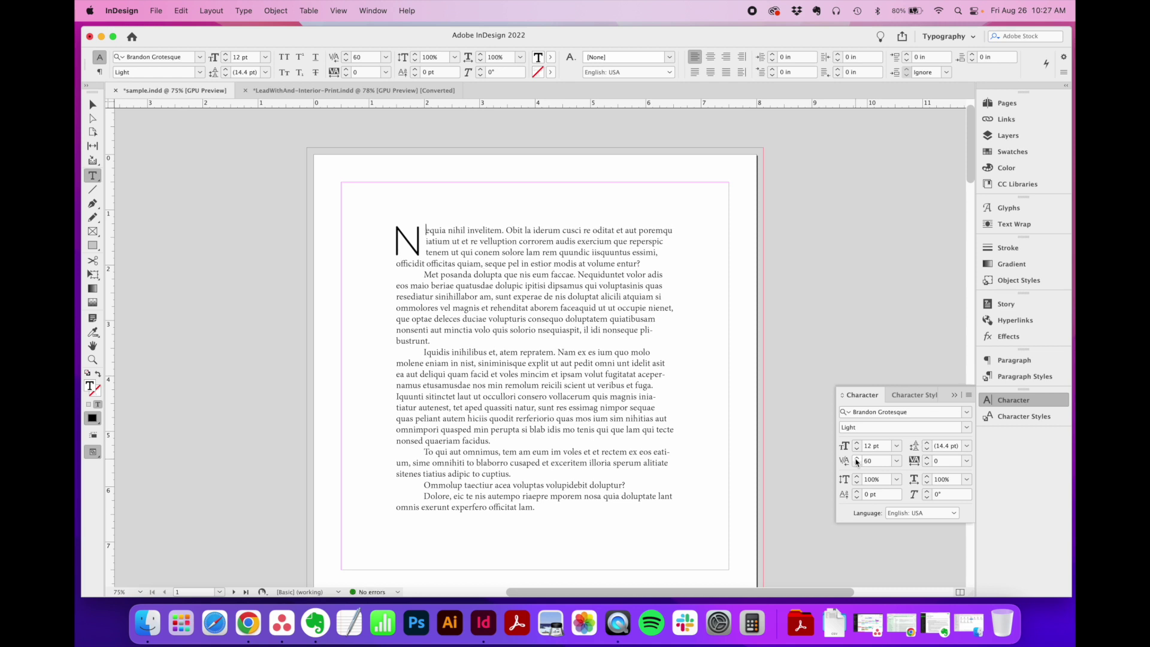
{"action": "left_click", "coordinate": [857, 466]}
{"action": "left_click", "coordinate": [858, 467]}
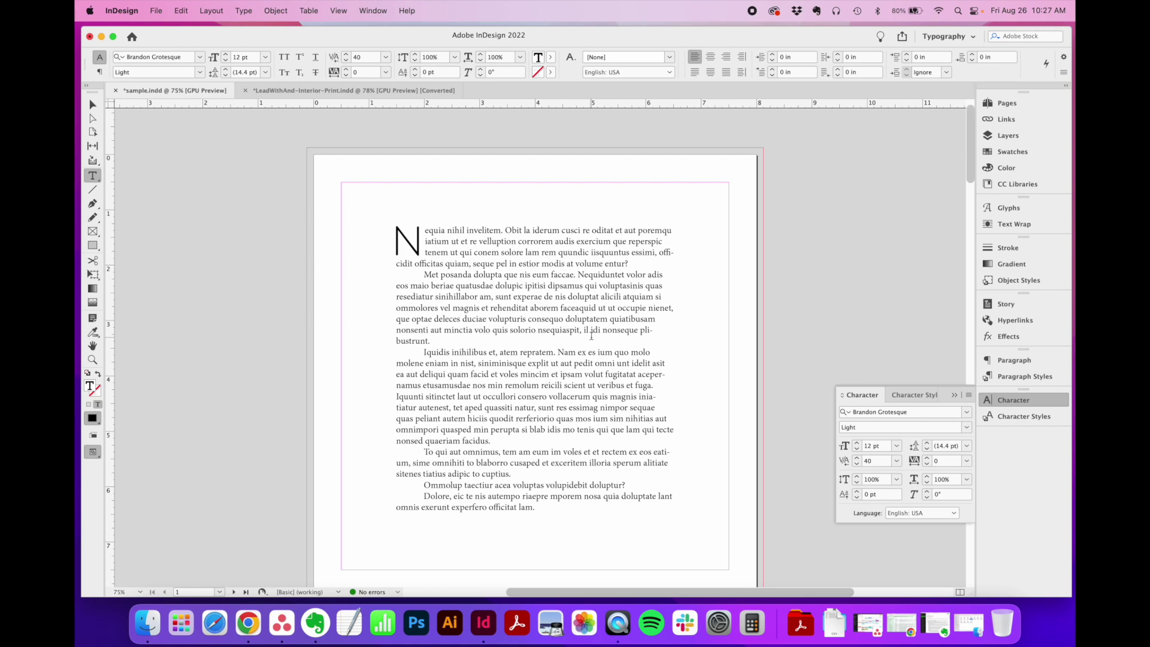
Scroll to page 2 and show the Character Styles panel listing drop cap.
{"action": "scroll", "coordinate": [592, 337], "scroll_direction": "down", "scroll_amount": 10}
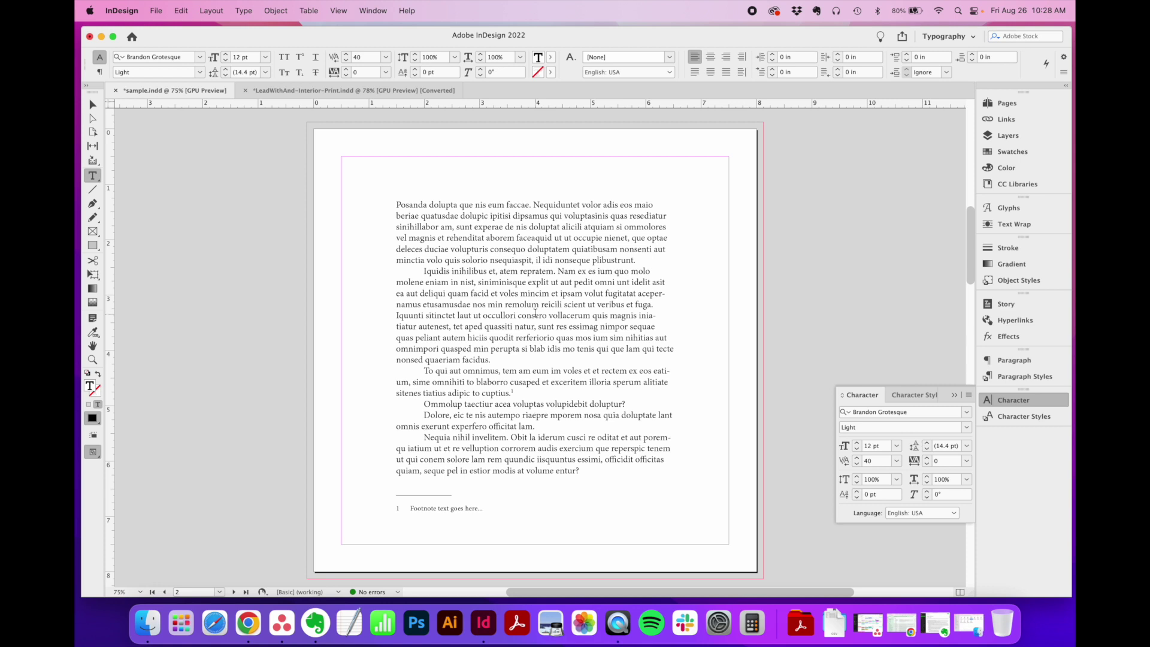
{"action": "left_click", "coordinate": [1023, 416]}
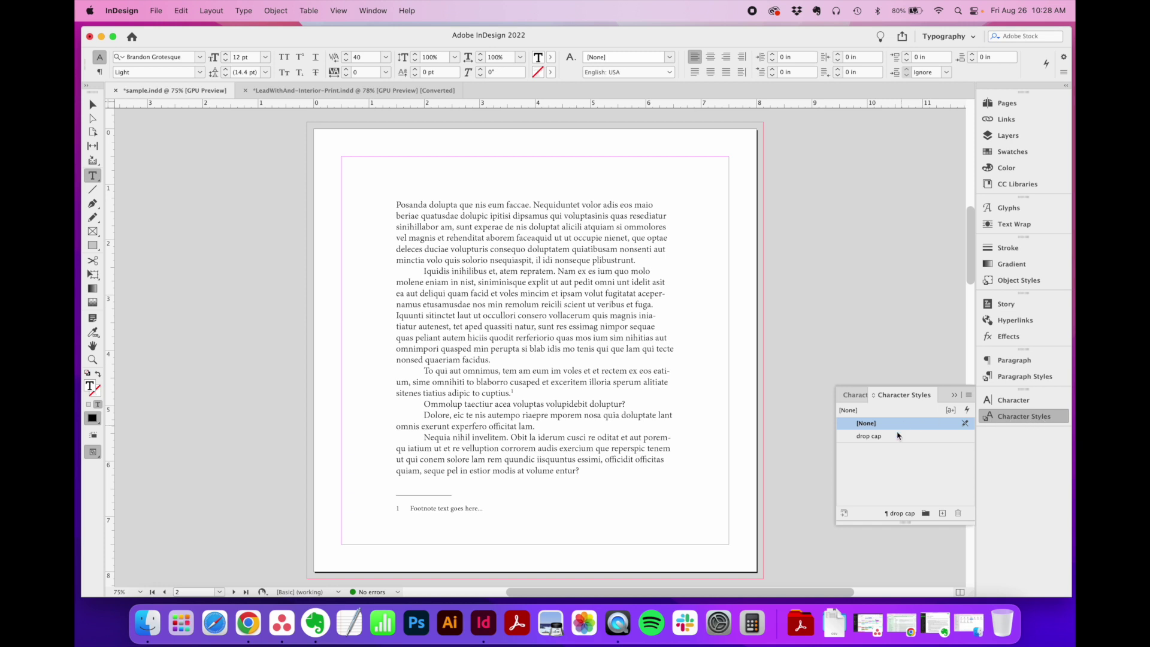
Create a new character style named 'drop cap 2' using the Minion Pro font.
{"action": "left_click", "coordinate": [944, 514]}
{"action": "double_click", "coordinate": [881, 449]}
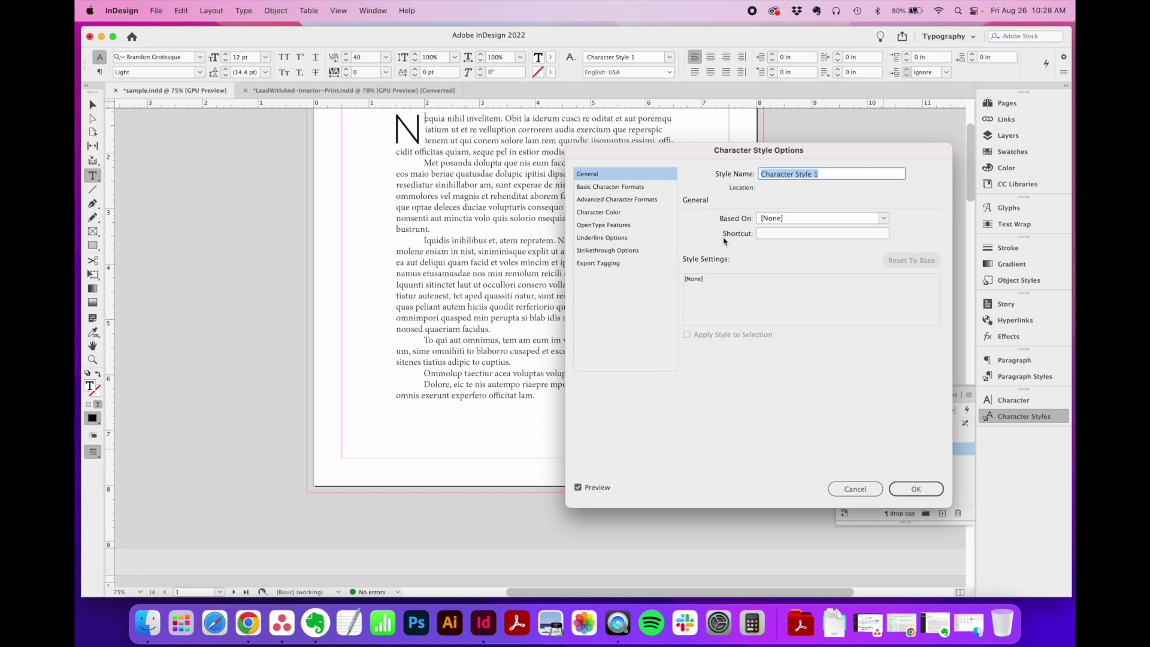
{"action": "type", "text": "drop cap 2"}
{"action": "left_click", "coordinate": [614, 190]}
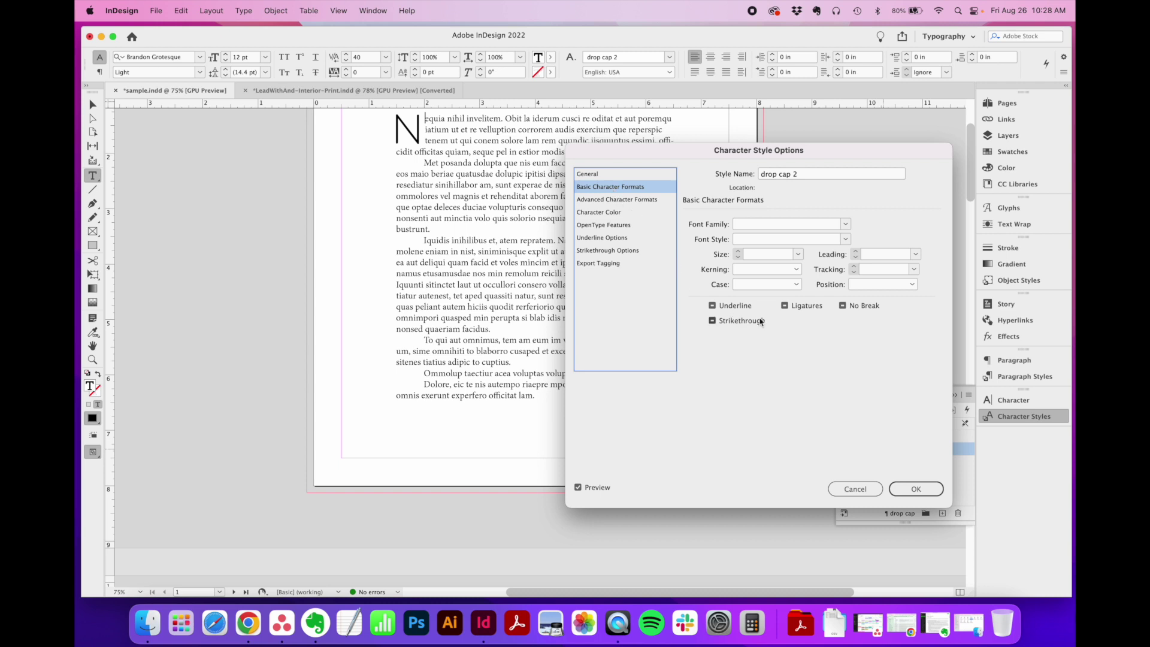
{"action": "left_click", "coordinate": [778, 225]}
{"action": "type", "text": "Minion Pro"}
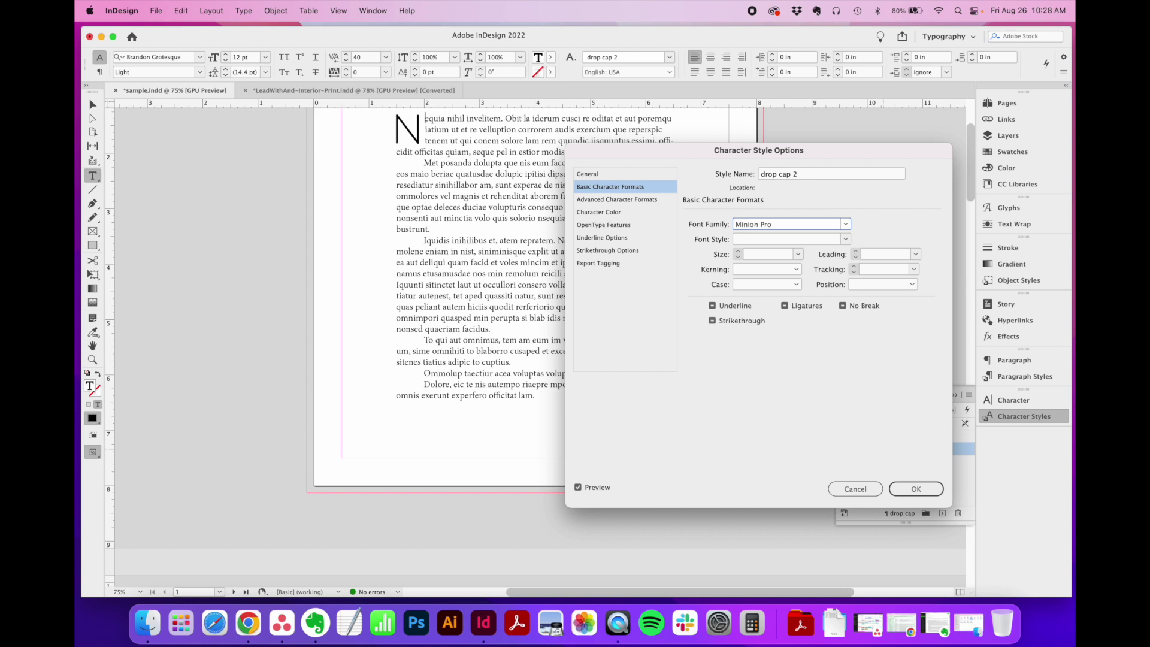
{"action": "key", "text": "Tab"}
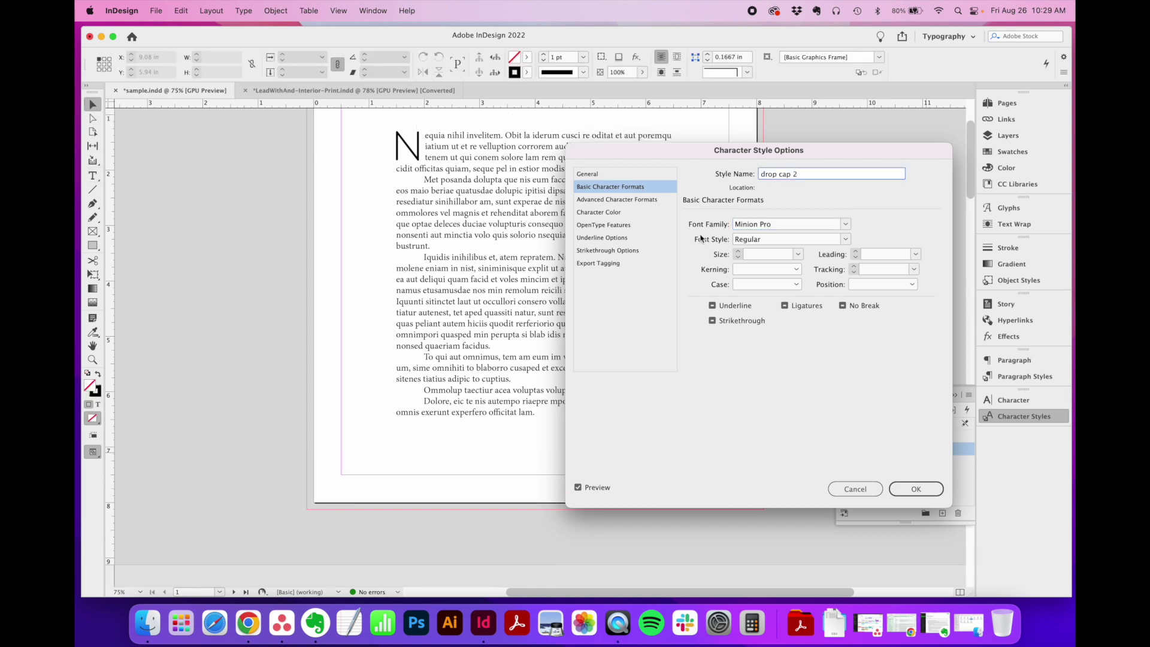
Give drop cap 2 a 10 pt size, All Caps and tracking 50, and save it.
{"action": "left_click", "coordinate": [798, 255]}
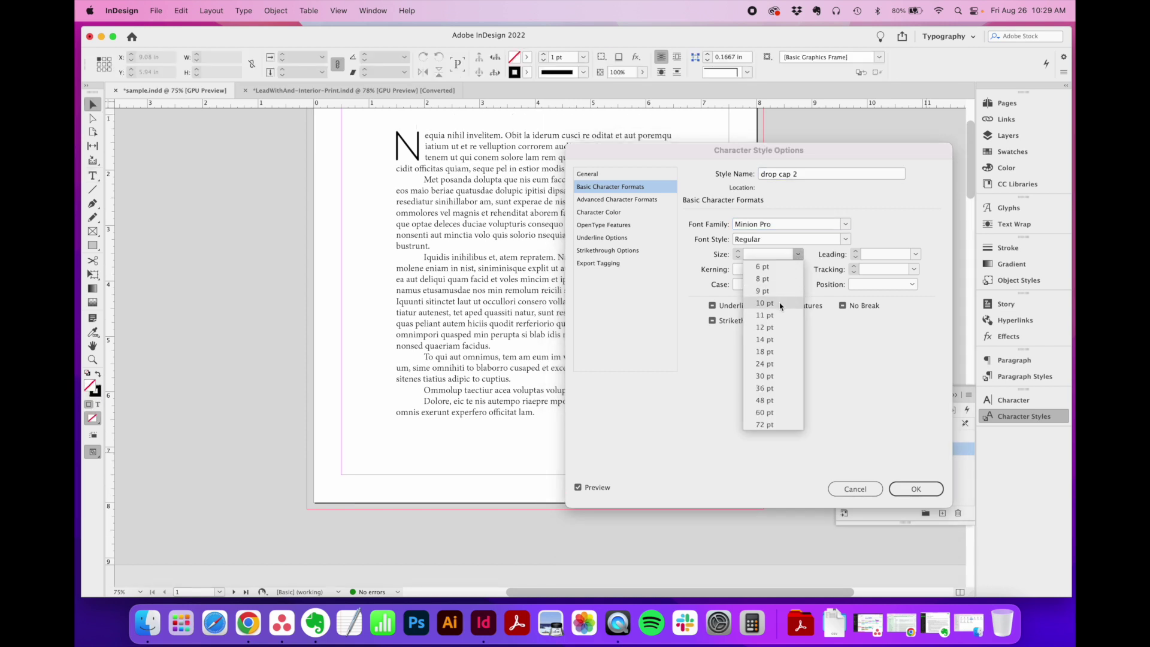
{"action": "left_click", "coordinate": [781, 305]}
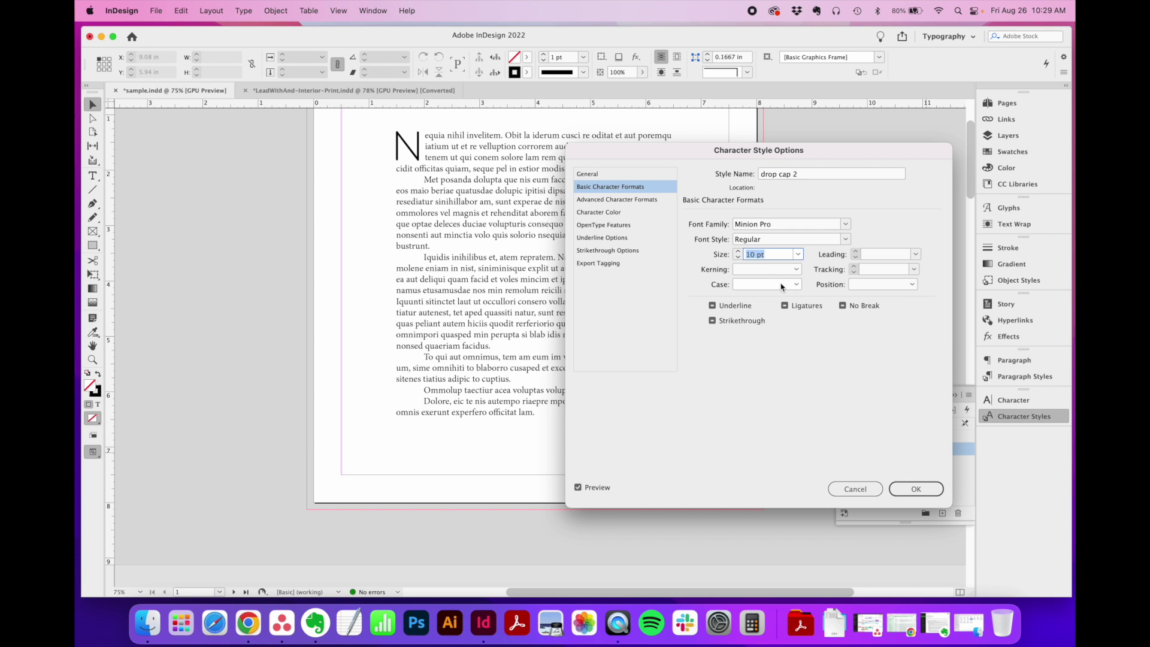
{"action": "left_click", "coordinate": [776, 285]}
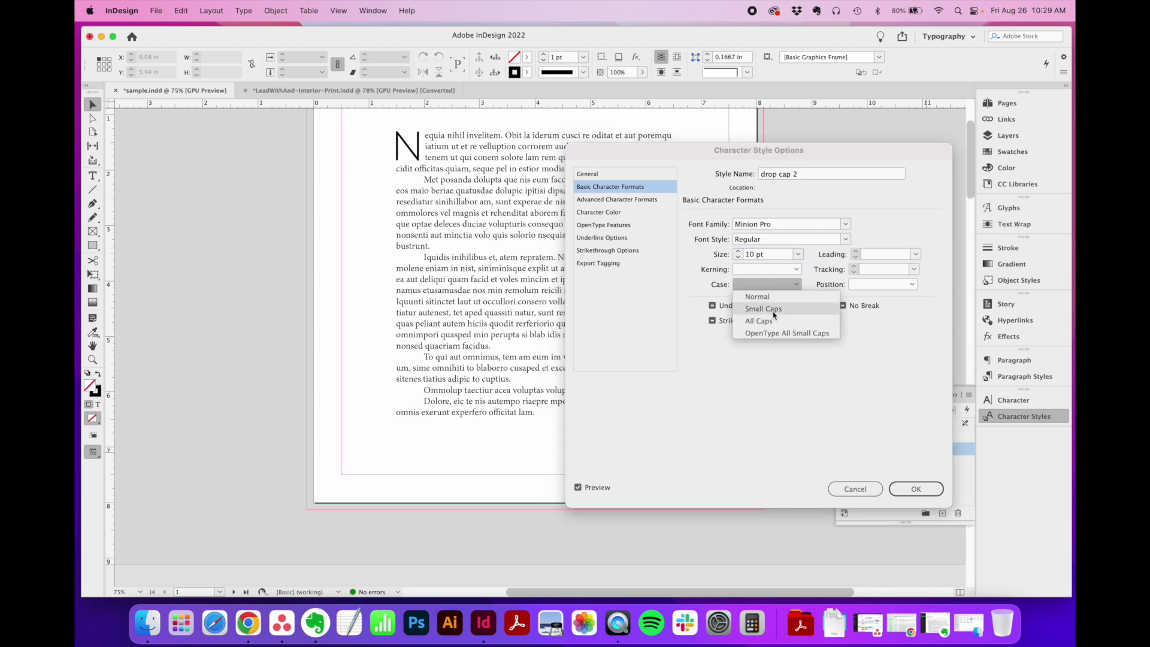
{"action": "left_click", "coordinate": [773, 322]}
{"action": "left_click", "coordinate": [781, 287]}
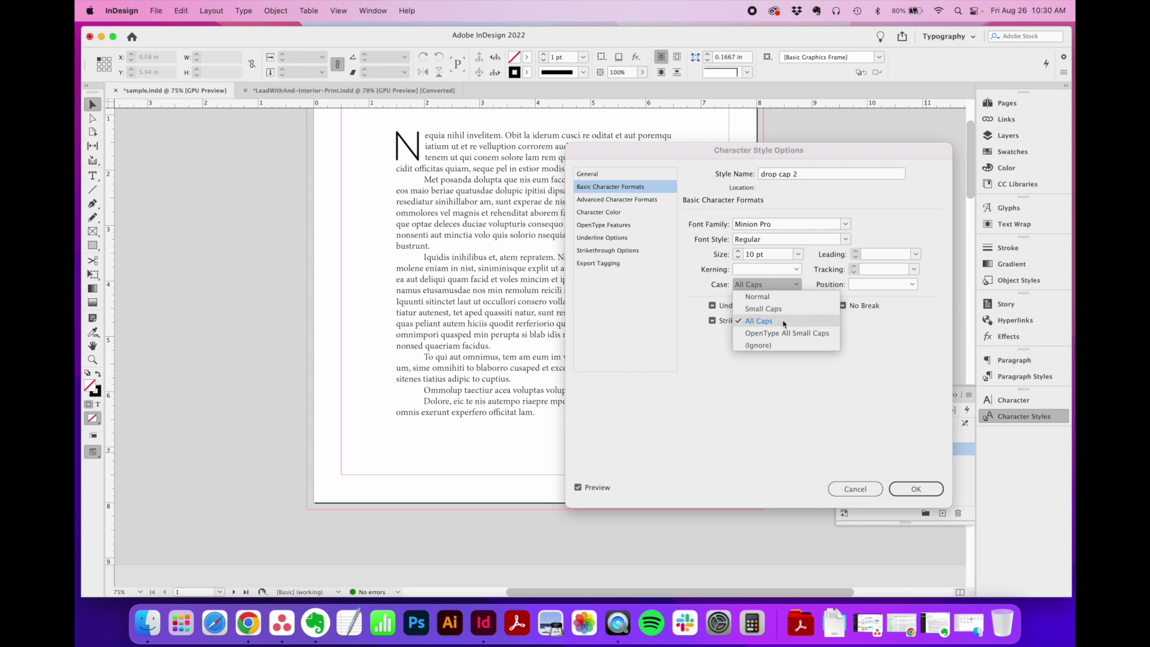
{"action": "left_click", "coordinate": [817, 323]}
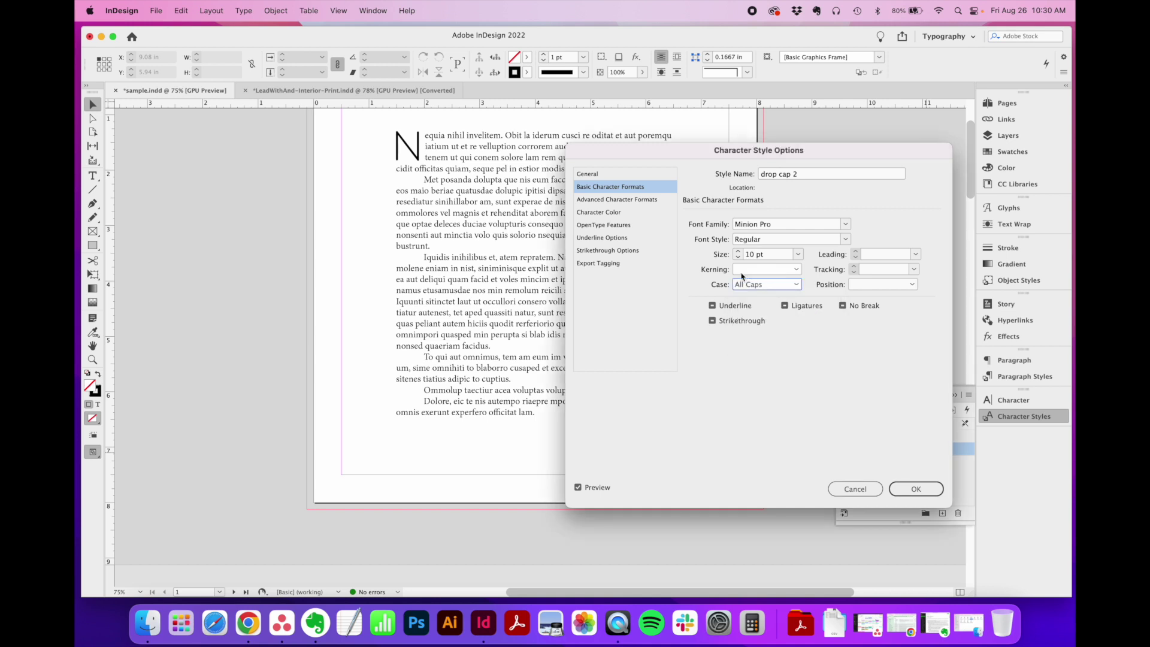
{"action": "left_click", "coordinate": [913, 269]}
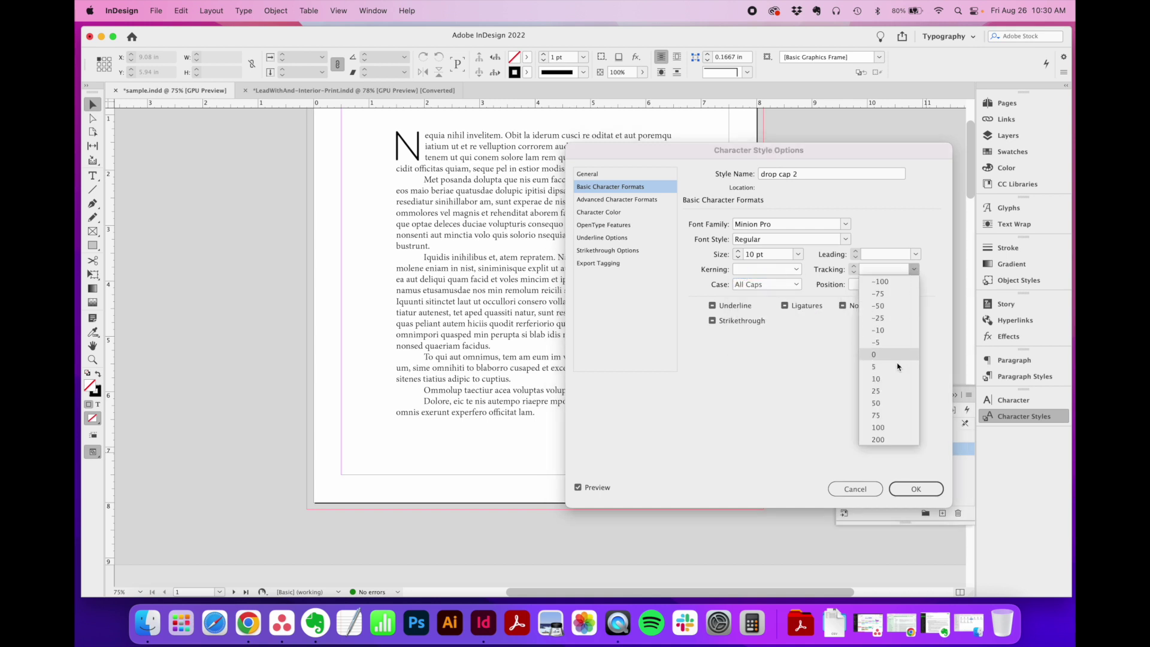
{"action": "left_click", "coordinate": [896, 403]}
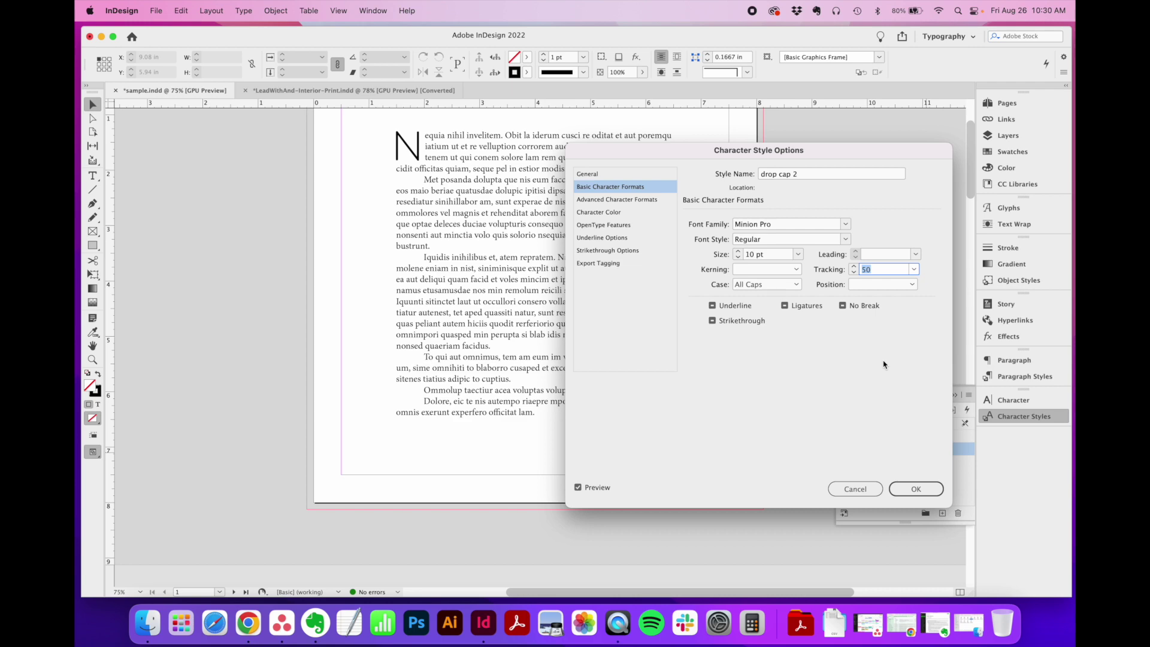
{"action": "left_click", "coordinate": [915, 489]}
{"action": "scroll", "coordinate": [672, 344], "scroll_direction": "down", "scroll_amount": 10}
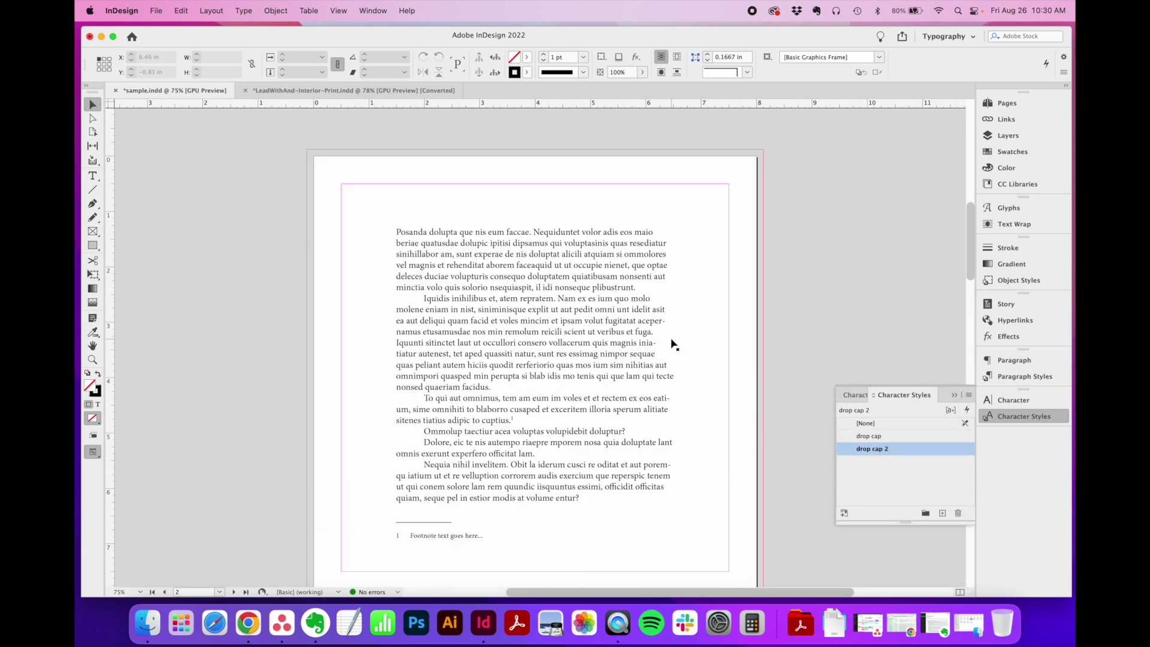
Apply drop cap 2 to the opening words 'Posanda dolupta que' on page 2.
{"action": "double_click", "coordinate": [428, 220]}
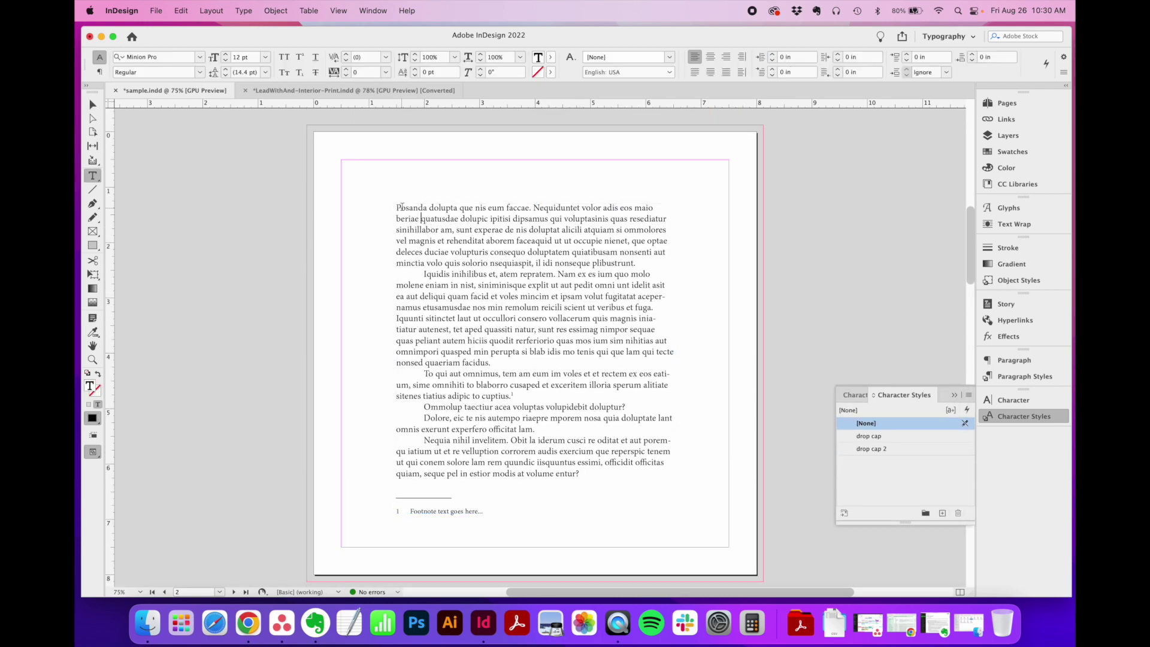
{"action": "left_click_drag", "start_coordinate": [403, 206], "coordinate": [462, 208]}
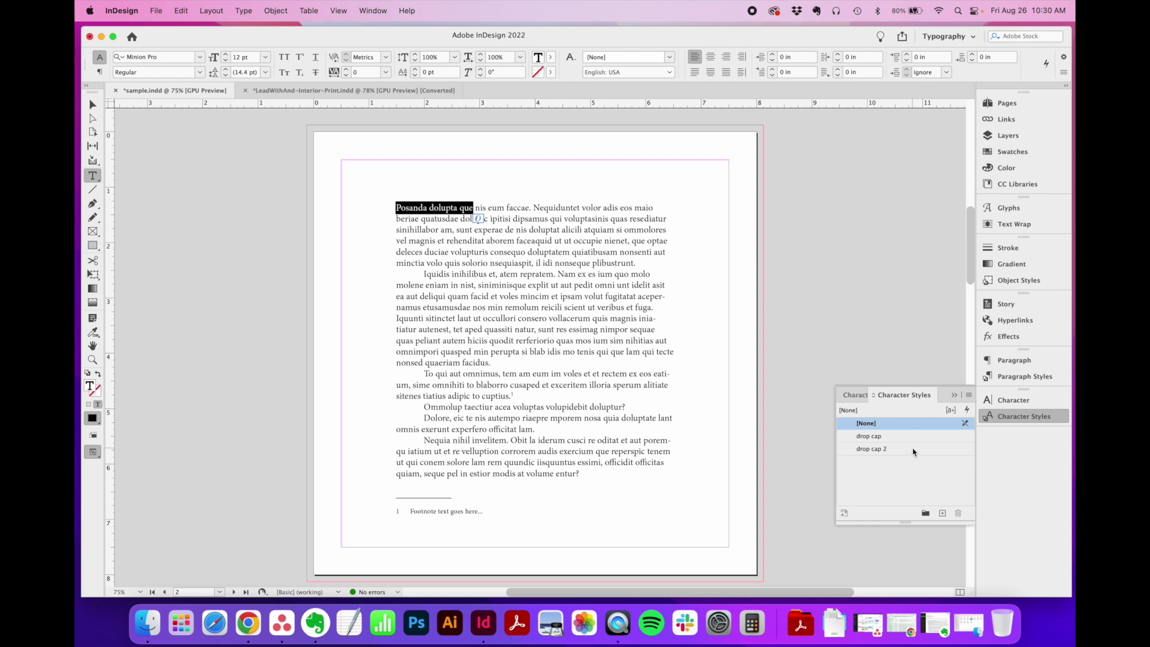
{"action": "left_click", "coordinate": [913, 449]}
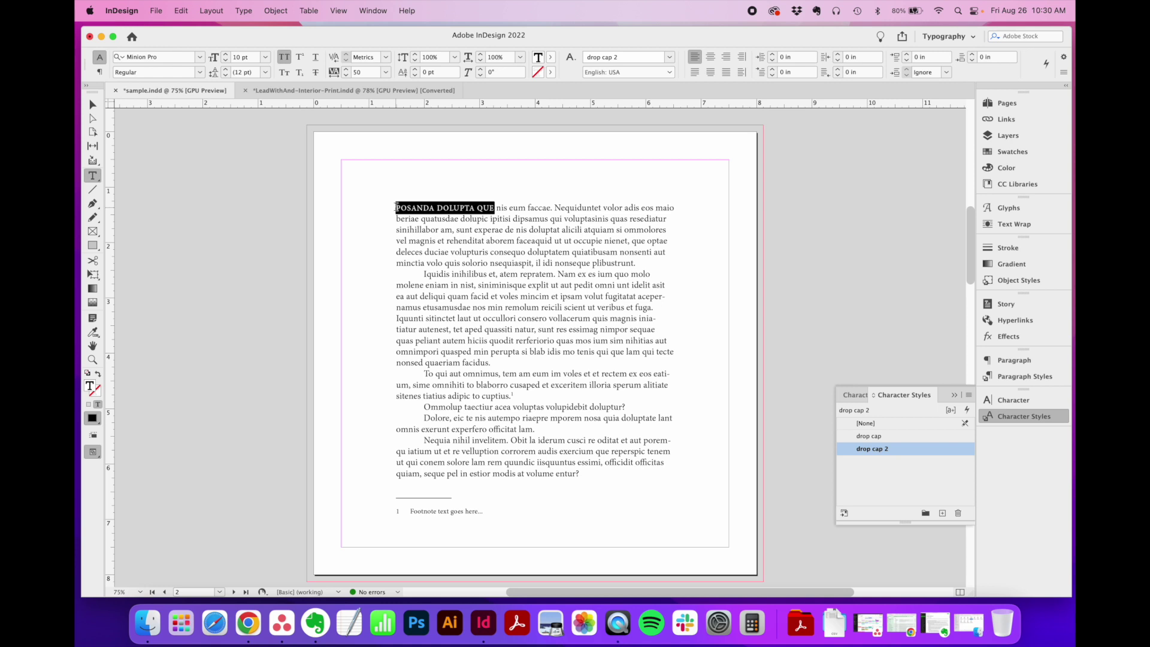
{"action": "left_click", "coordinate": [507, 209]}
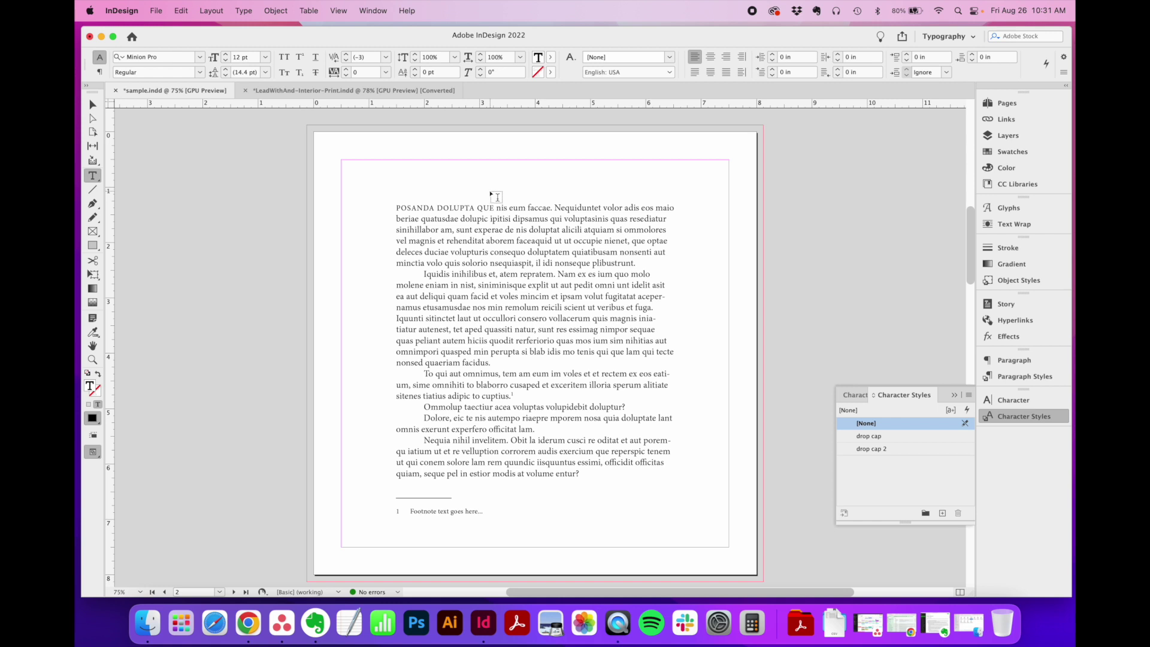
Select the page 2 text frame and undo three changes to return to the N drop cap.
{"action": "left_click", "coordinate": [94, 107]}
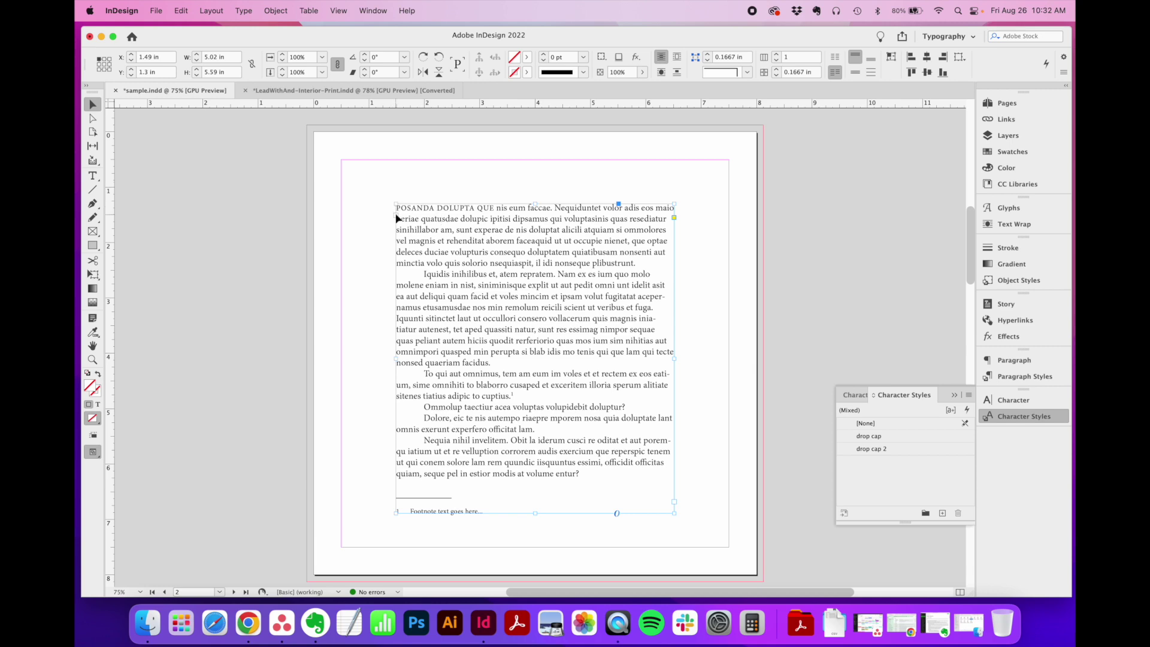
{"action": "key", "text": "super+z"}
{"action": "key", "text": "super+z"}
{"action": "key", "text": "super+z"}
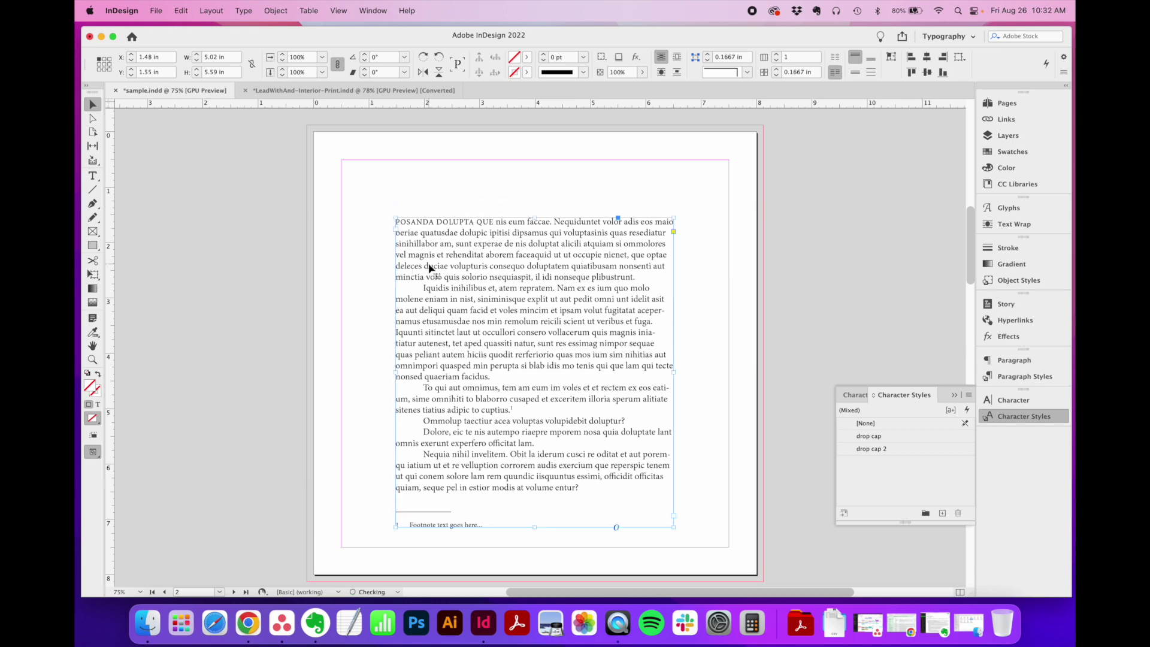
{"action": "key", "text": "super+z"}
{"action": "key", "text": "super+z"}
{"action": "key", "text": "super+z"}
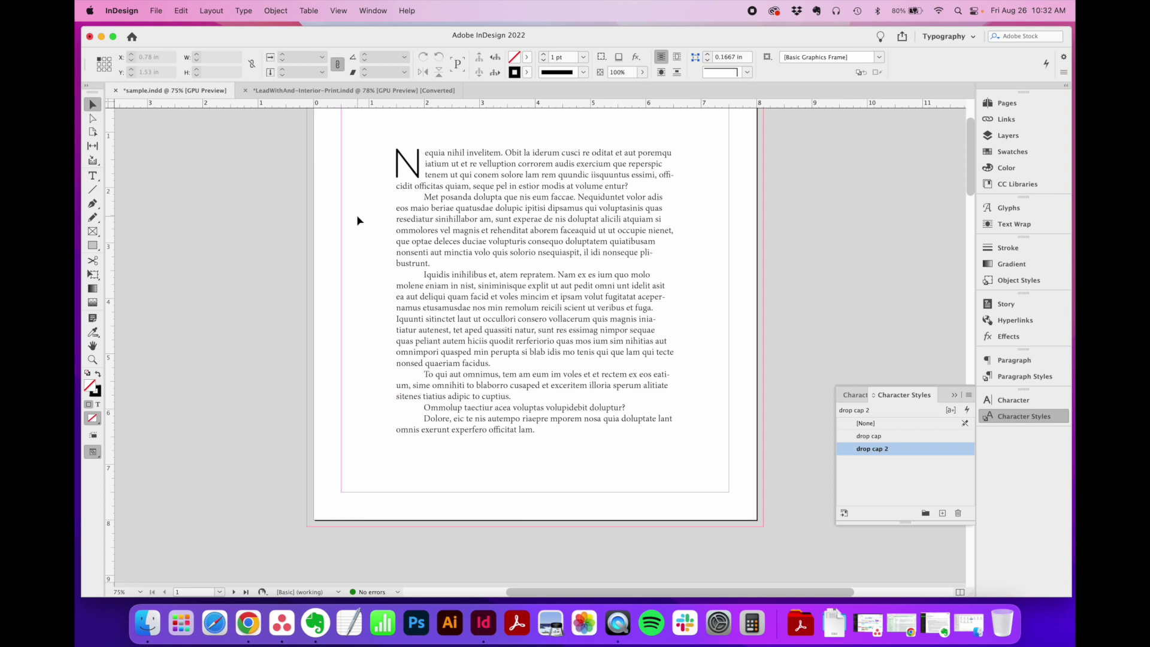
{"action": "key", "text": "super+z"}
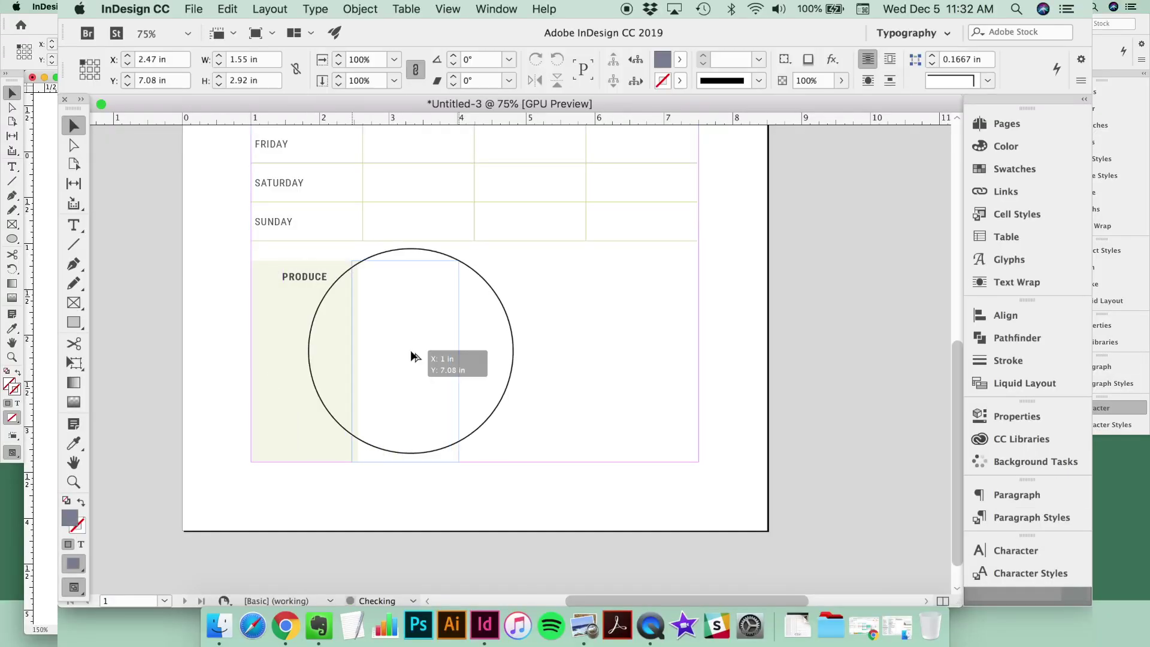
Duplicate the PRODUCE box into the next column and repeat across the remaining columns.
{"action": "left_click_drag", "start_coordinate": [410, 355], "coordinate": [584, 360]}
{"action": "key", "text": "alt+super+3"}
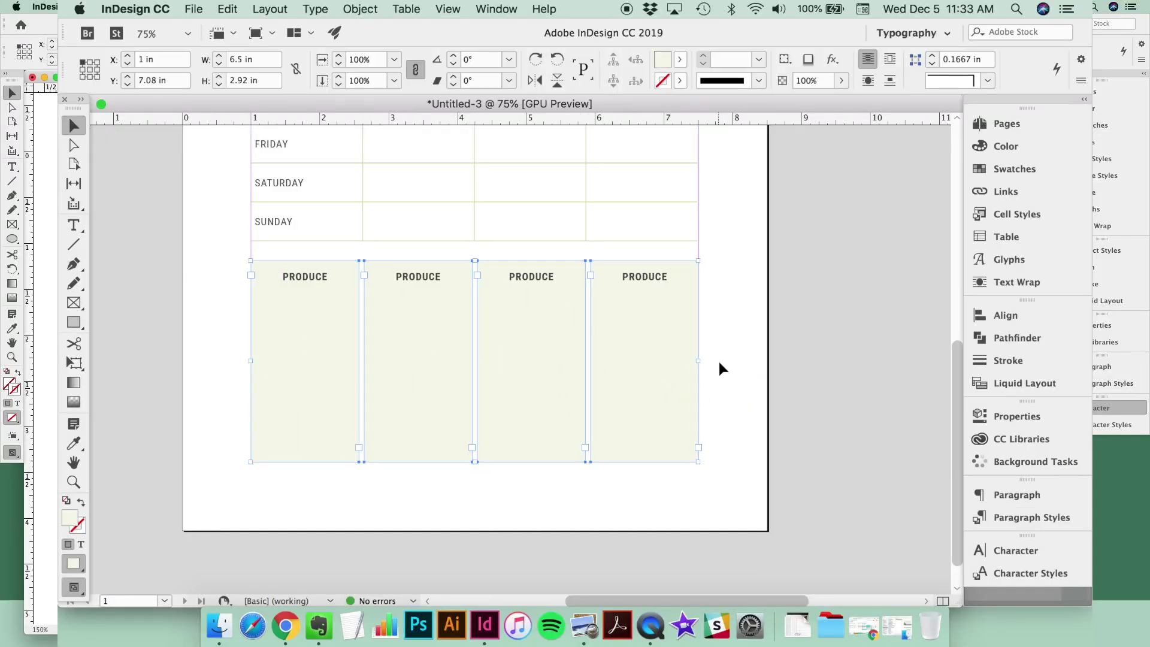